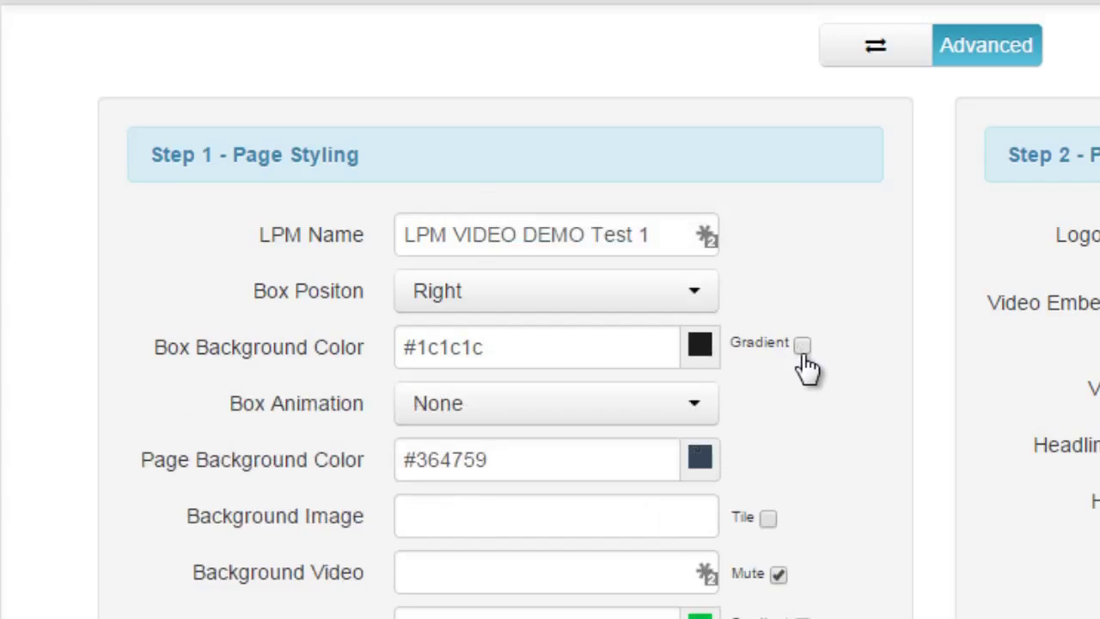
Step: Set the box animation to Roll In from the Specials group
{"action": "left_click", "coordinate": [490, 414]}
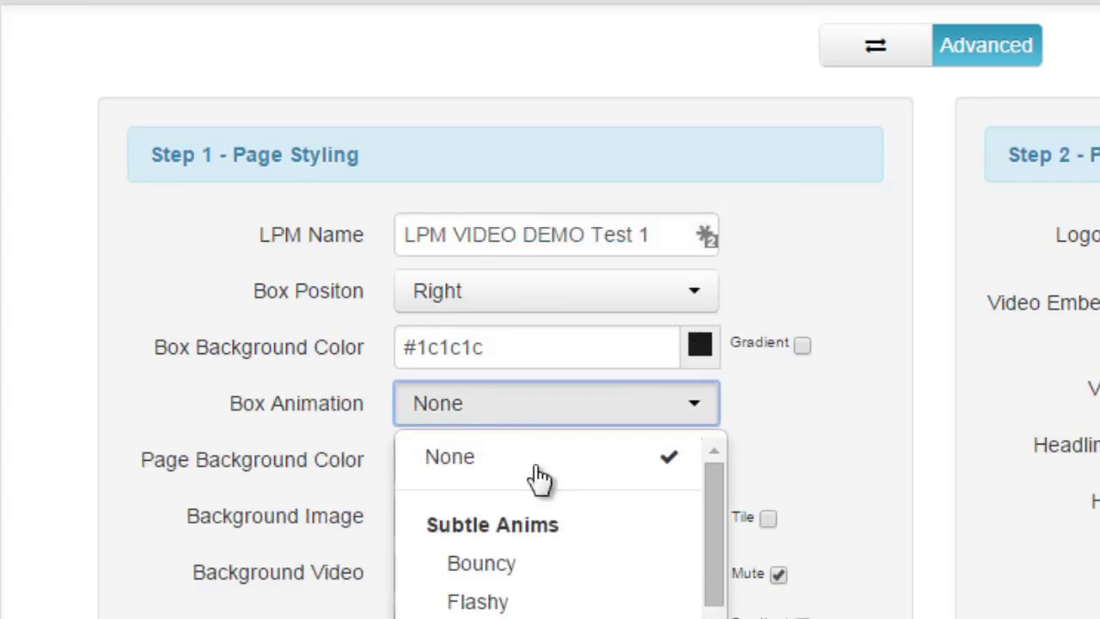
{"action": "scroll", "coordinate": [589, 558], "scroll_direction": "down", "scroll_amount": 10}
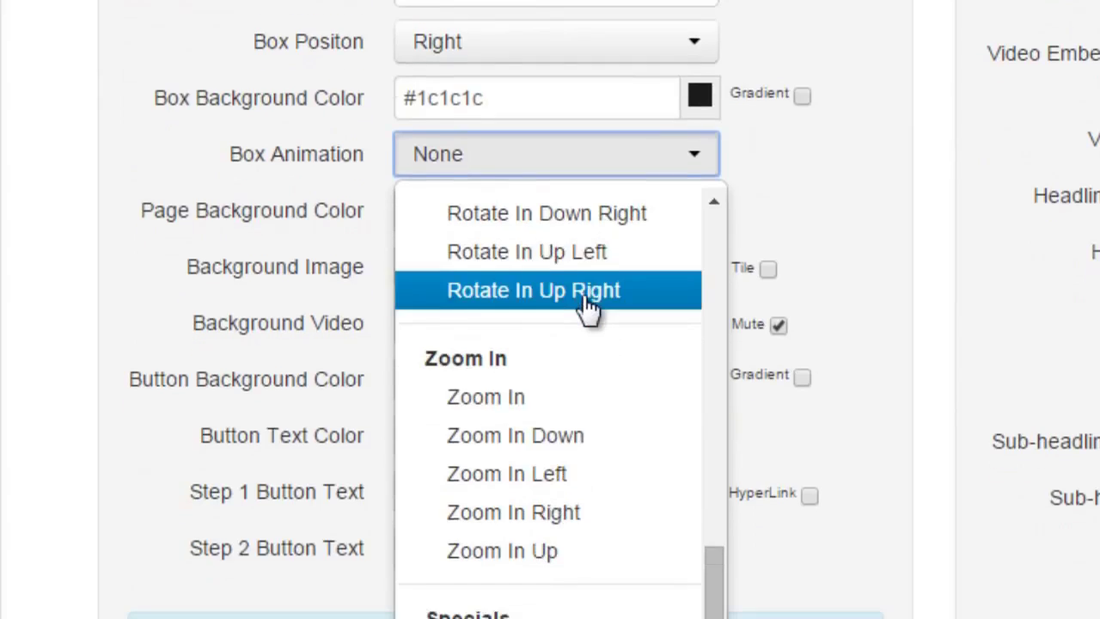
{"action": "scroll", "coordinate": [636, 344], "scroll_direction": "up", "scroll_amount": 3}
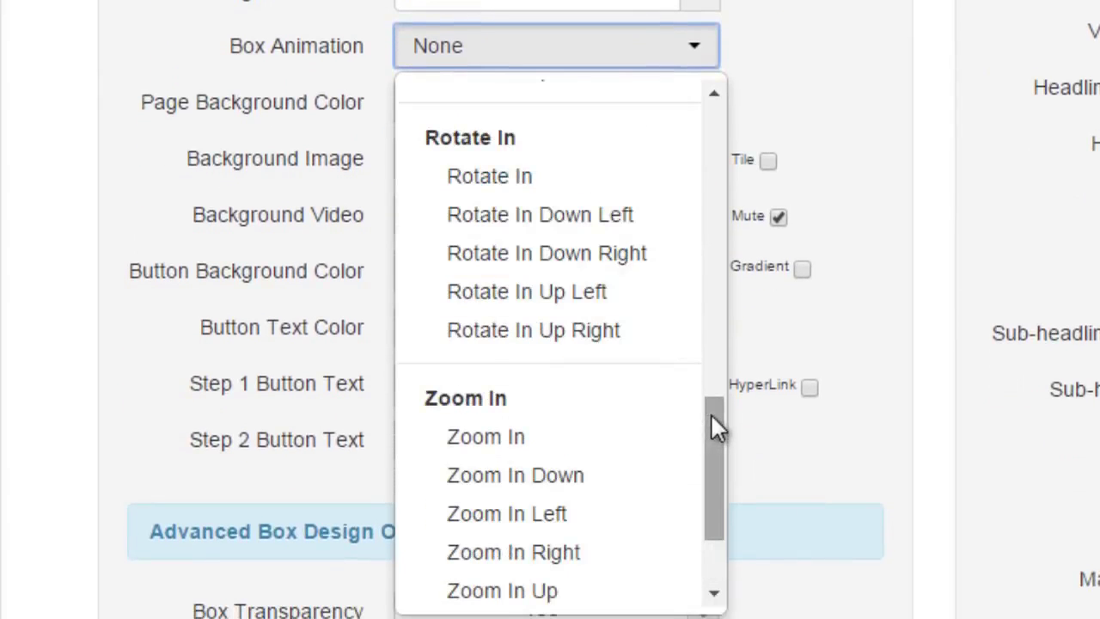
{"action": "left_click_drag", "start_coordinate": [712, 419], "coordinate": [727, 504]}
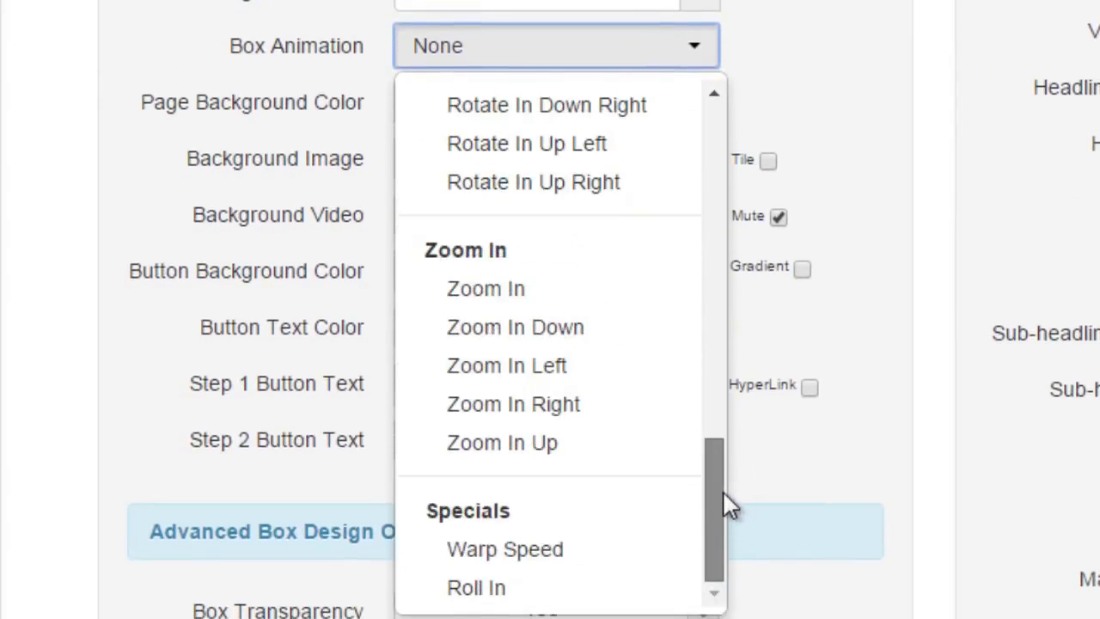
{"action": "left_click", "coordinate": [555, 588]}
{"action": "left_click", "coordinate": [538, 103]}
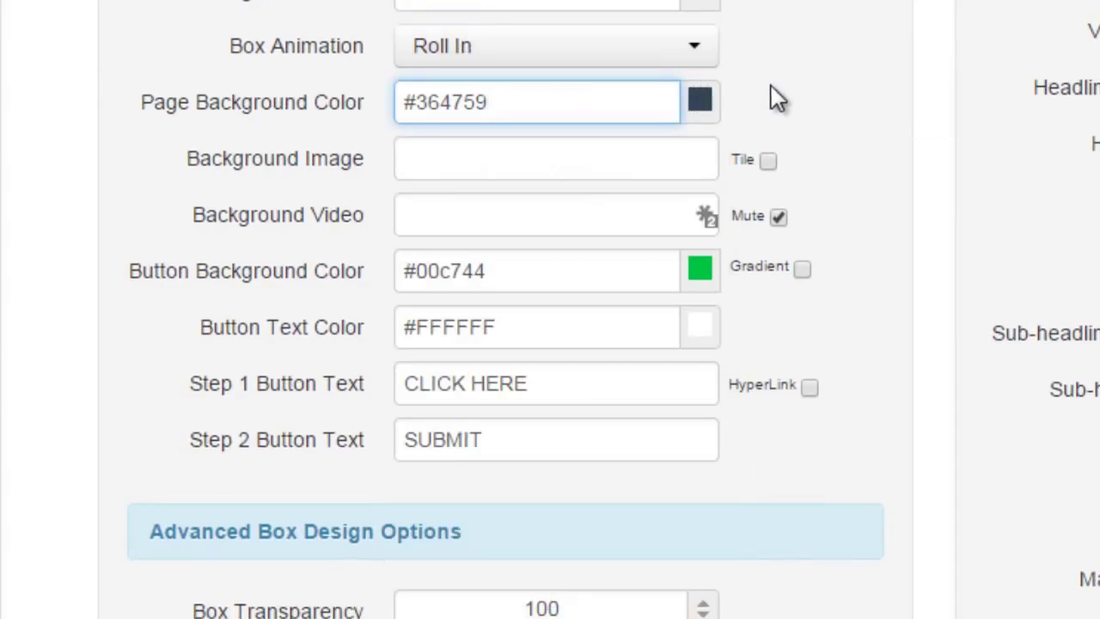
{"action": "left_click", "coordinate": [699, 101]}
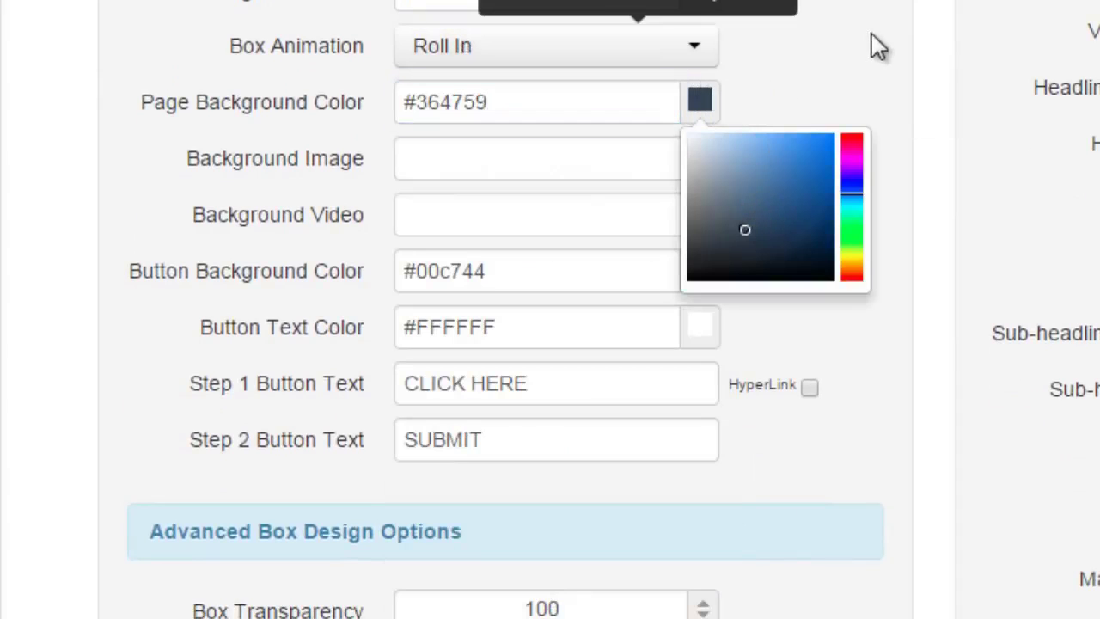
{"action": "left_click", "coordinate": [878, 86]}
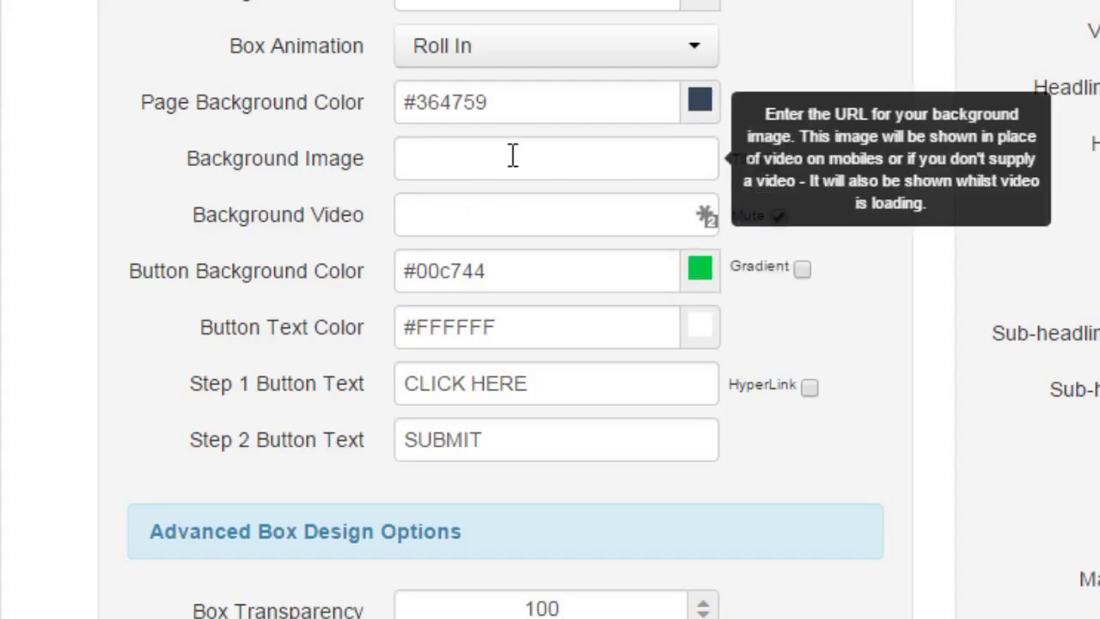
{"action": "left_click", "coordinate": [512, 155]}
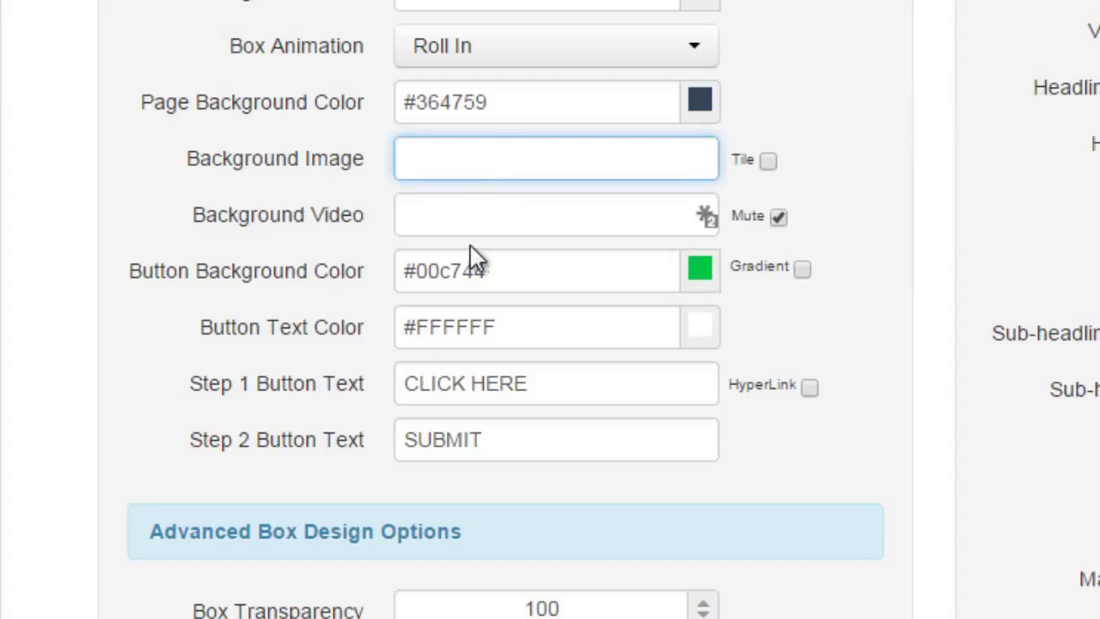
{"action": "mouse_move", "coordinate": [480, 218]}
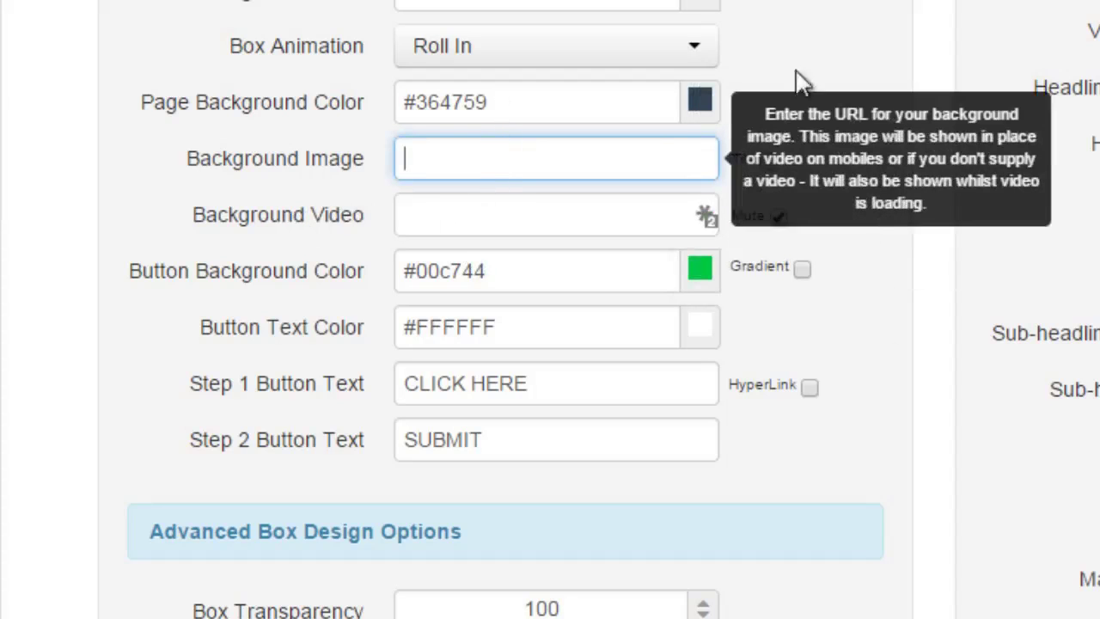
Step: Enter the Vimeo external player URL as the background video and keep its sound muted
{"action": "left_click", "coordinate": [429, 224]}
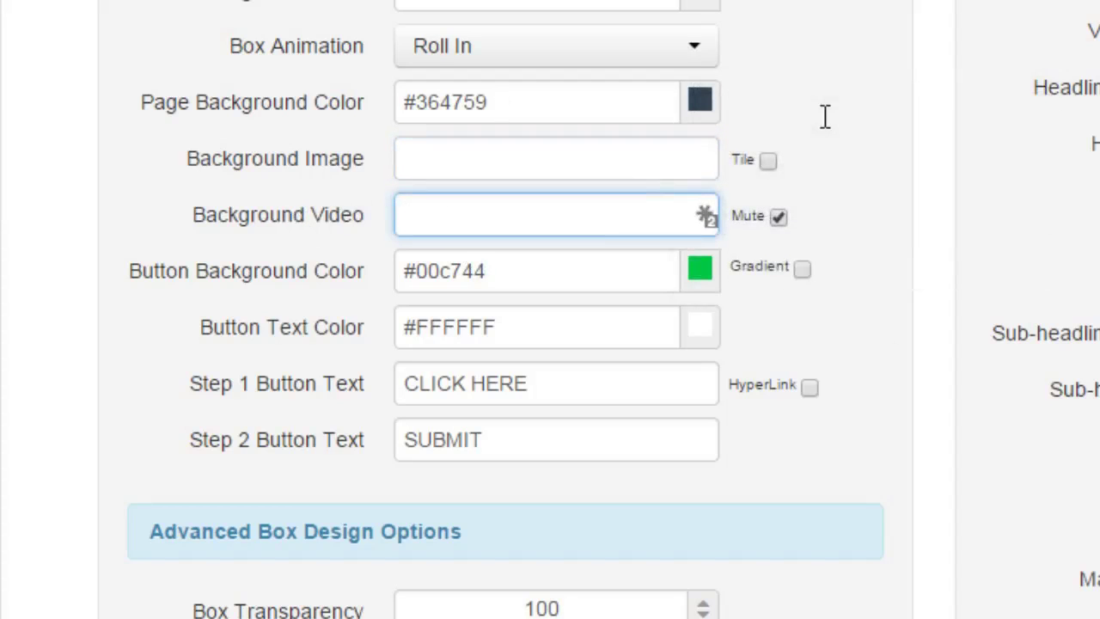
{"action": "mouse_move", "coordinate": [594, 194]}
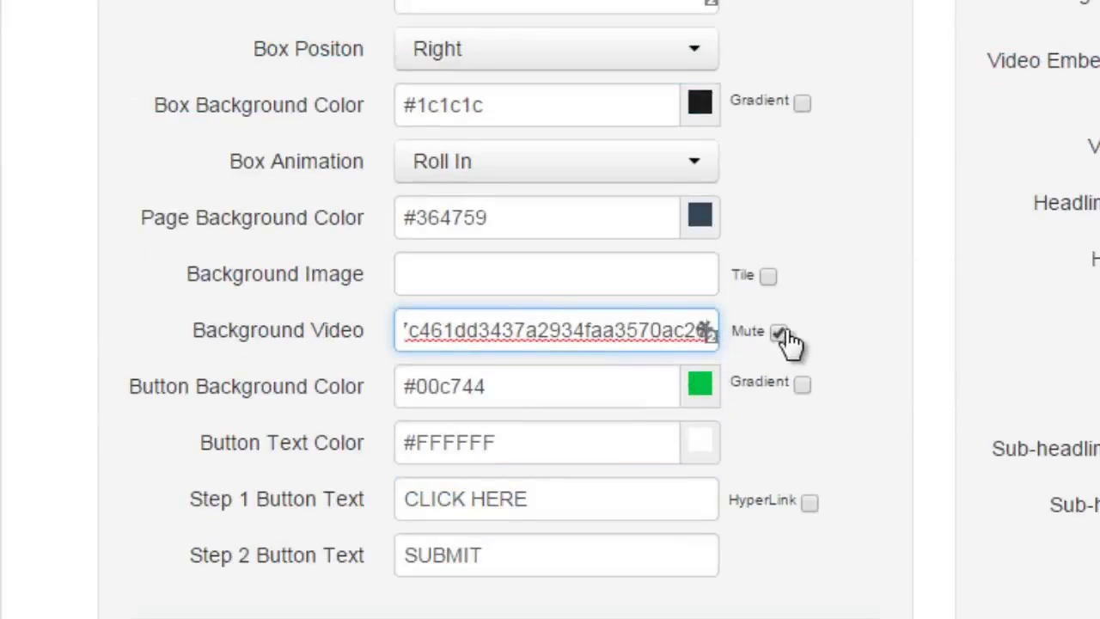
{"action": "left_click", "coordinate": [781, 332]}
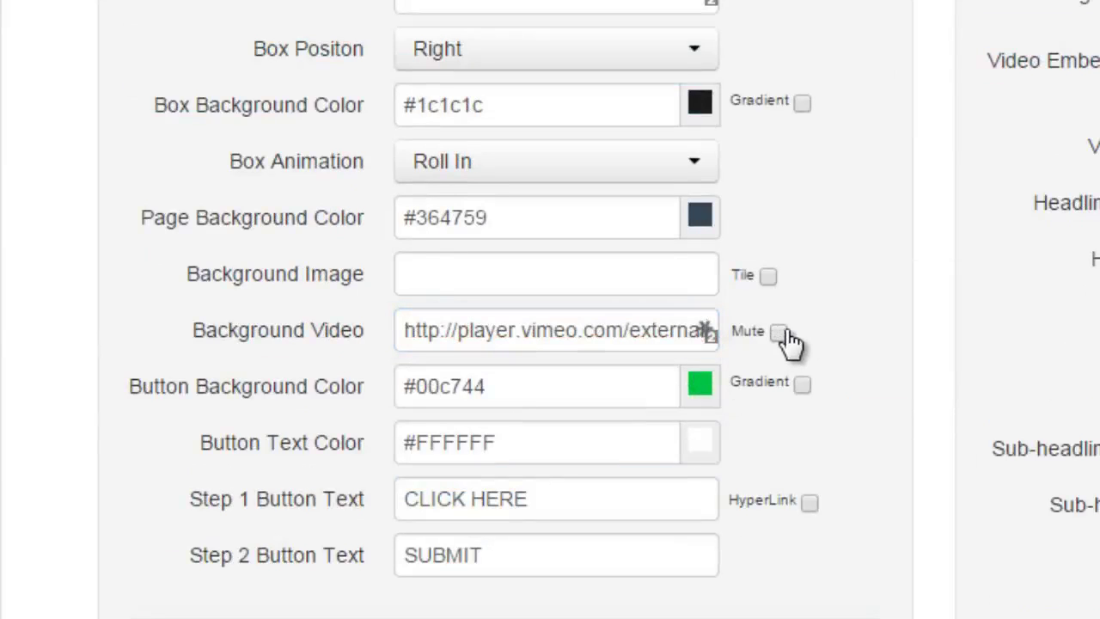
{"action": "left_click", "coordinate": [778, 332]}
Step: Enable the gradient for the button background and set its start color to orange #e8b24a
{"action": "left_click", "coordinate": [549, 389]}
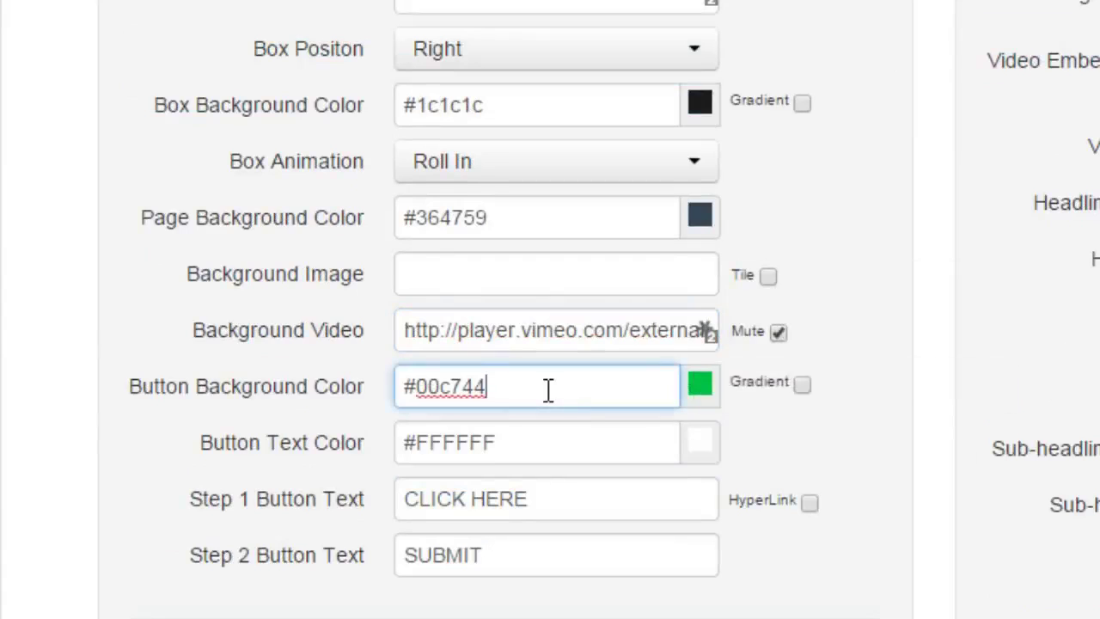
{"action": "left_click", "coordinate": [802, 384]}
{"action": "left_click", "coordinate": [801, 384]}
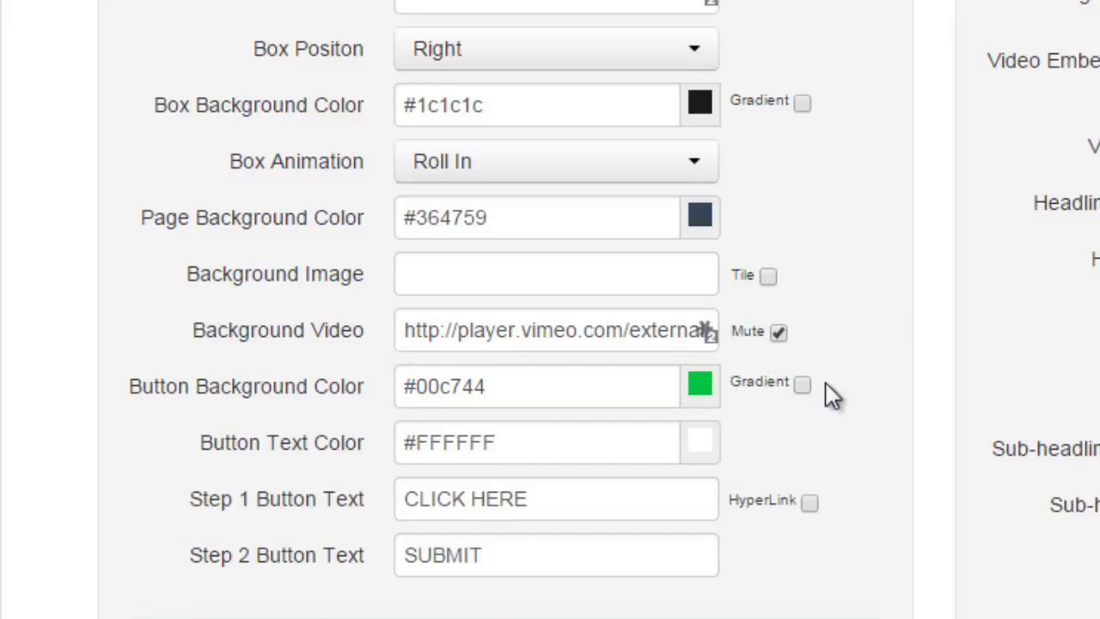
{"action": "left_click", "coordinate": [802, 384]}
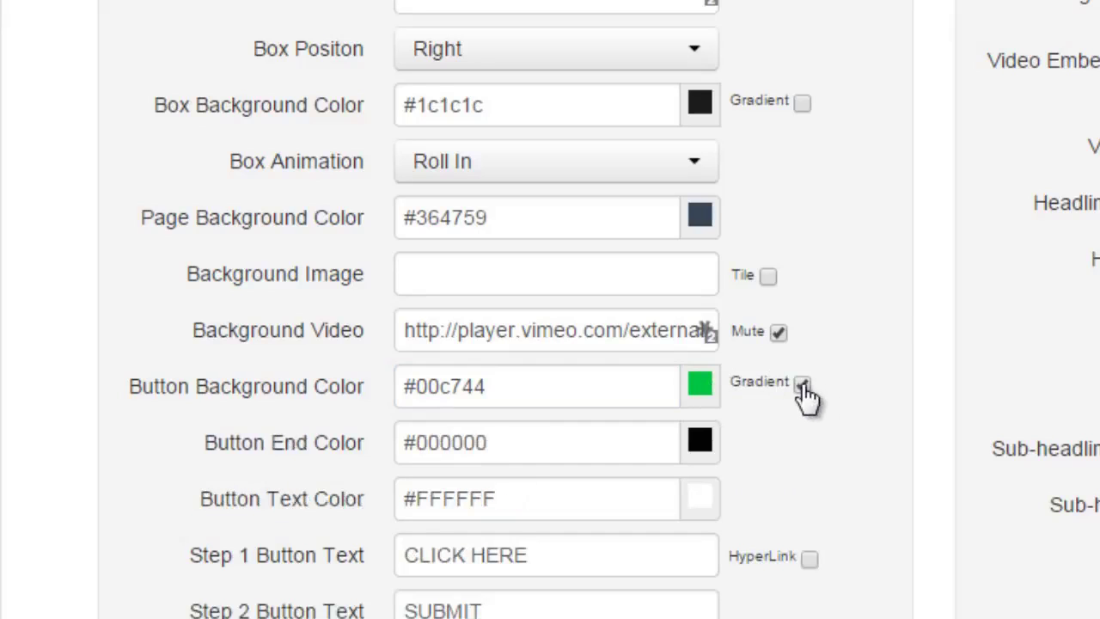
{"action": "left_click", "coordinate": [703, 388]}
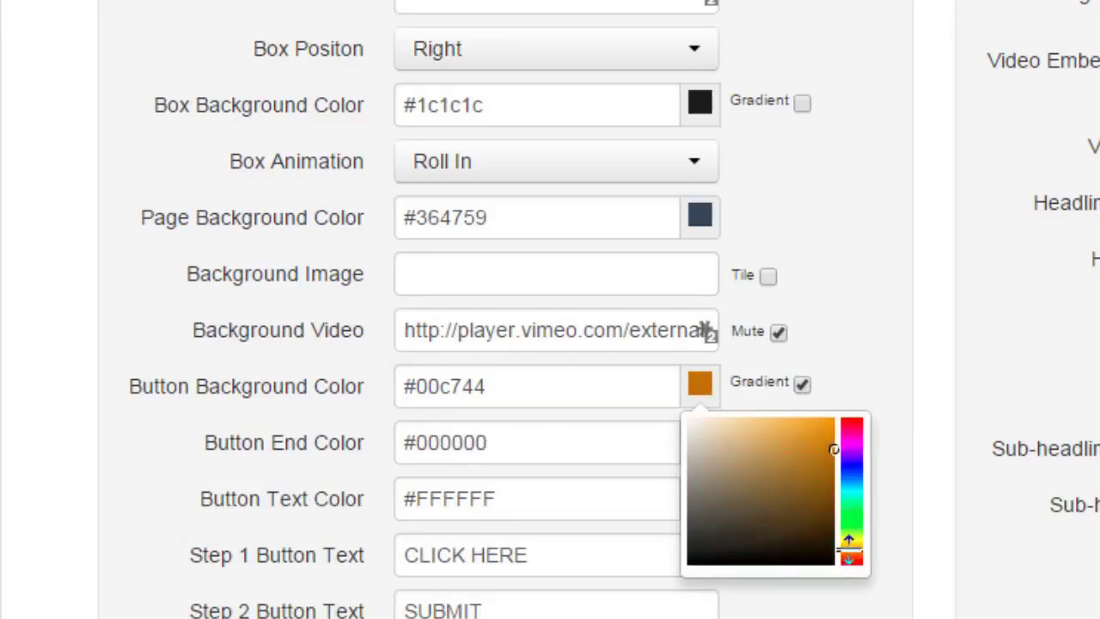
{"action": "left_click_drag", "start_coordinate": [848, 543], "coordinate": [859, 527]}
{"action": "left_click", "coordinate": [789, 428]}
{"action": "left_click", "coordinate": [894, 359]}
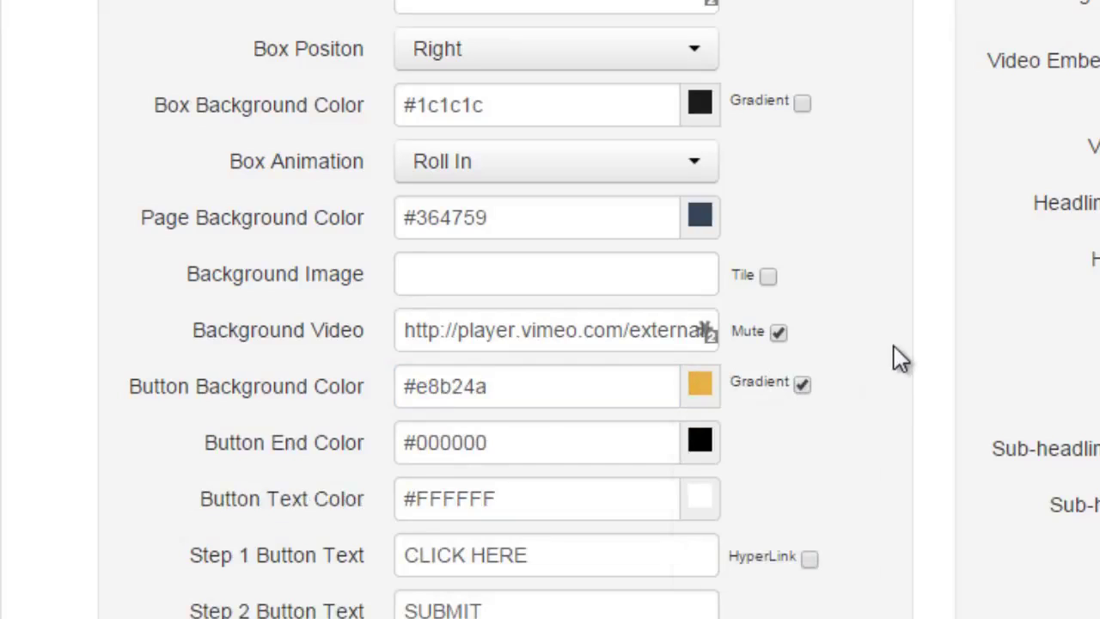
Step: Set the button gradient's end color to darker gold #ad812b
{"action": "left_click", "coordinate": [703, 444]}
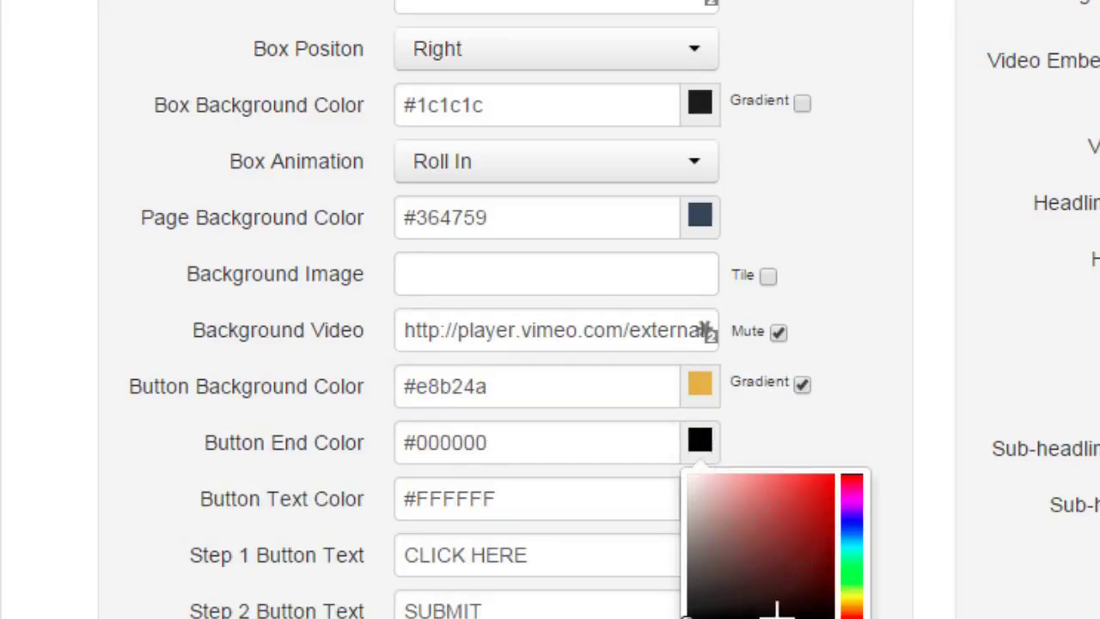
{"action": "left_click_drag", "start_coordinate": [860, 589], "coordinate": [855, 603]}
{"action": "left_click", "coordinate": [798, 521]}
{"action": "left_click", "coordinate": [607, 496]}
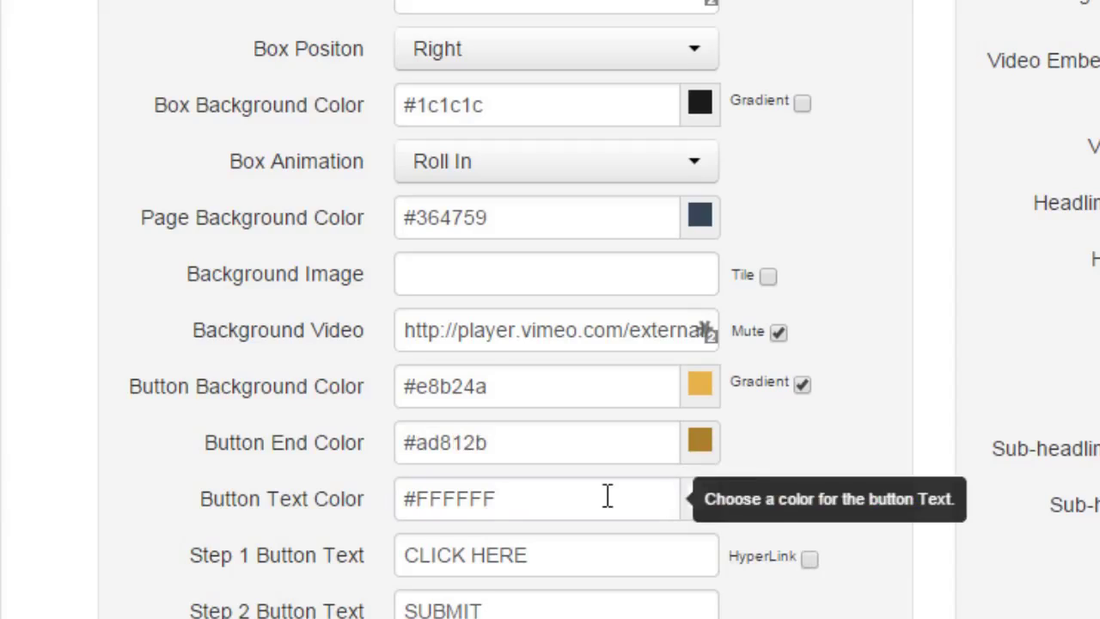
{"action": "left_click", "coordinate": [607, 496]}
{"action": "left_click", "coordinate": [647, 413]}
Step: Change the Step 1 button text to "CLICK HERE TO FIND OUT MORE"
{"action": "scroll", "coordinate": [263, 533], "scroll_direction": "down", "scroll_amount": 2}
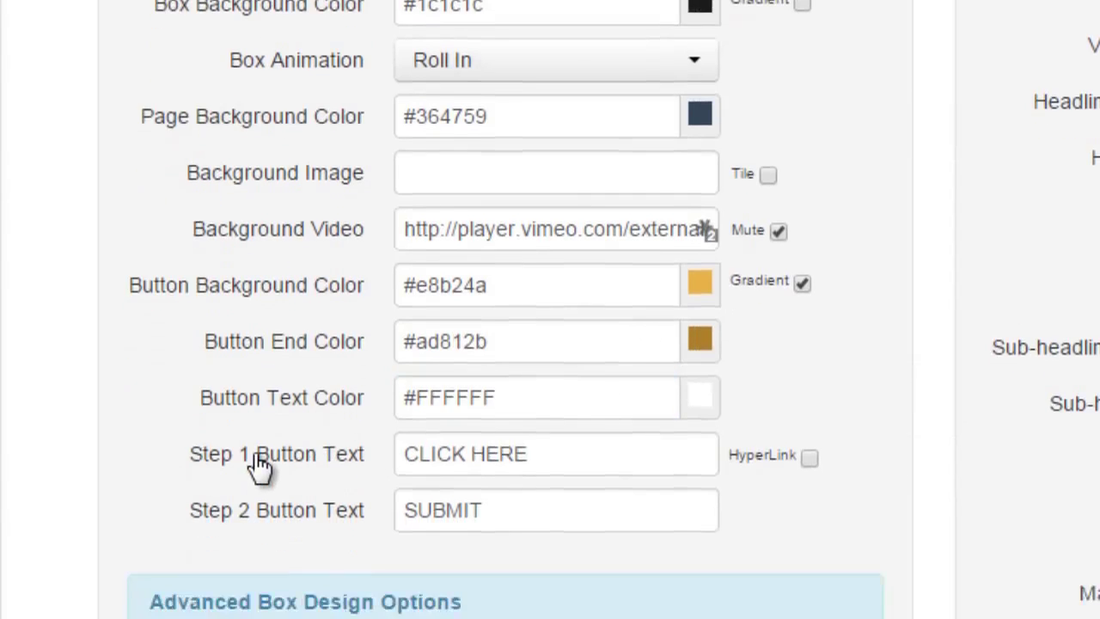
{"action": "triple_click", "coordinate": [602, 351]}
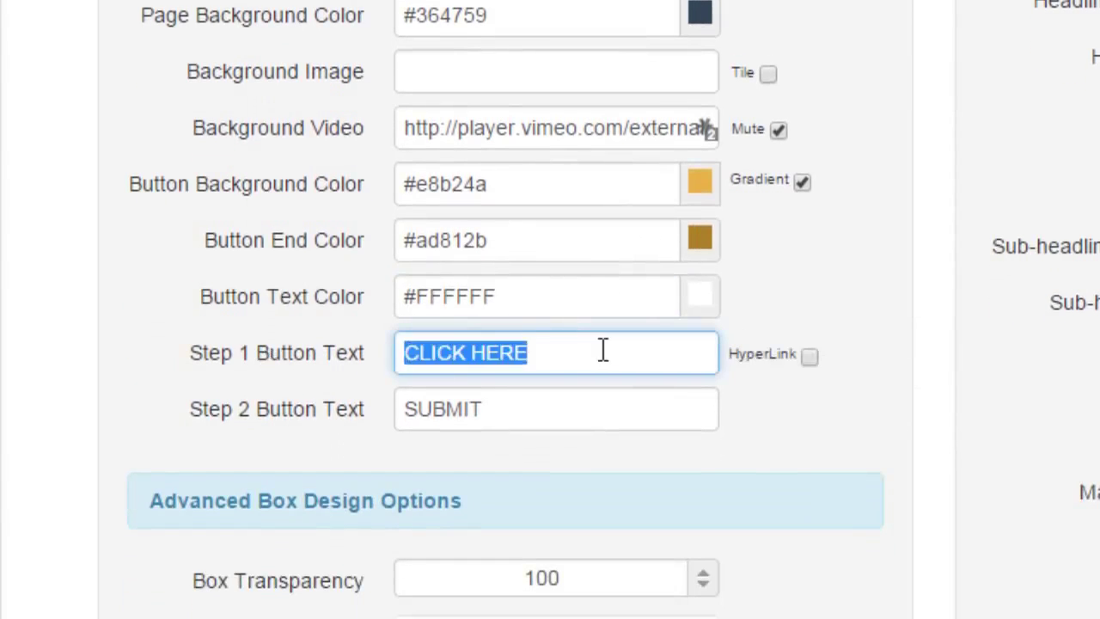
{"action": "type", "text": "CLICK HERE TO FIND OUT MORE"}
{"action": "left_click_drag", "start_coordinate": [519, 354], "coordinate": [799, 359]}
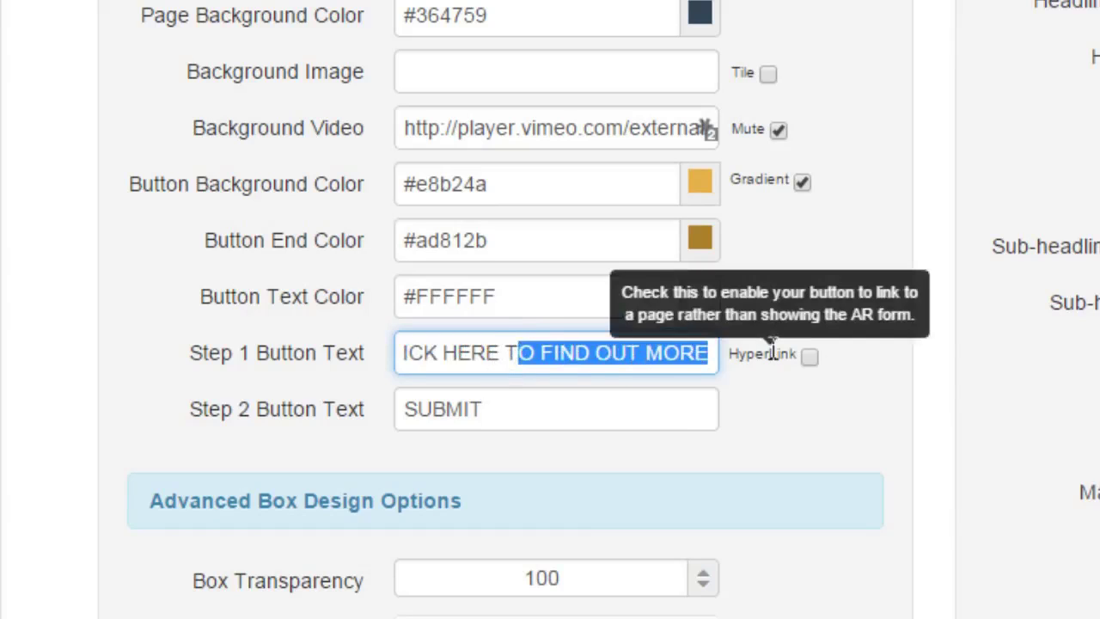
{"action": "left_click", "coordinate": [809, 357]}
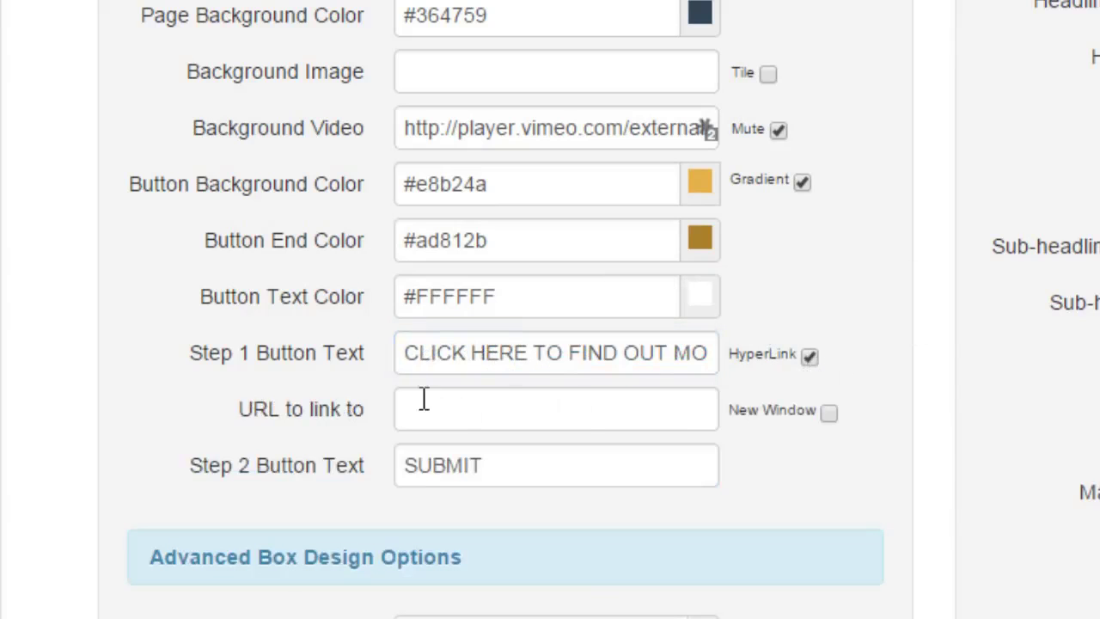
{"action": "left_click", "coordinate": [564, 407]}
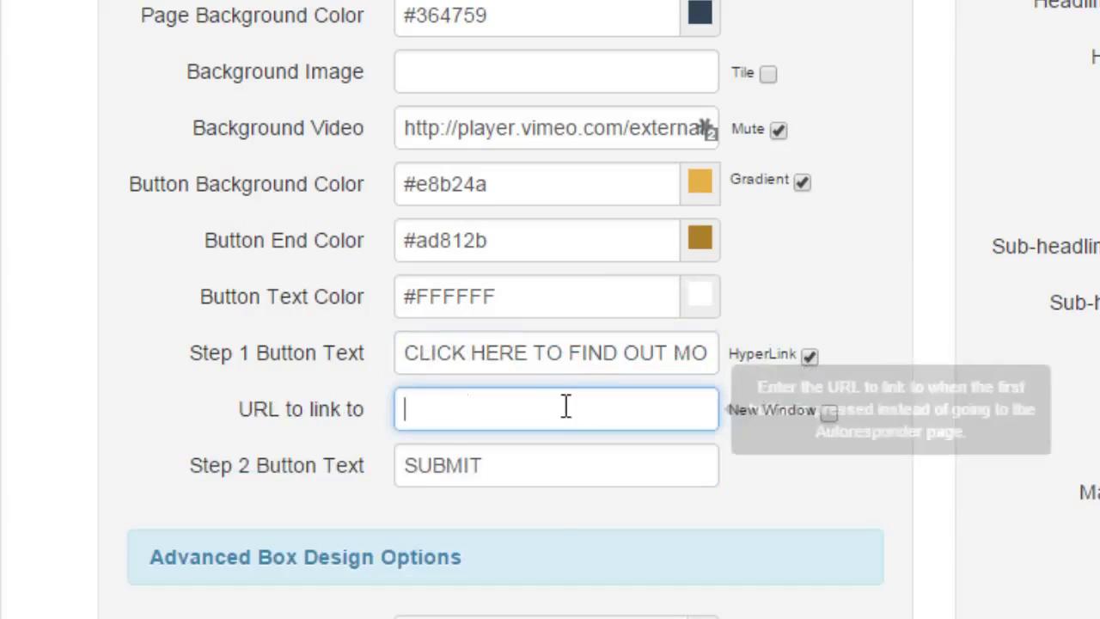
{"action": "left_click", "coordinate": [810, 356]}
{"action": "left_click", "coordinate": [479, 409]}
{"action": "double_click", "coordinate": [478, 409]}
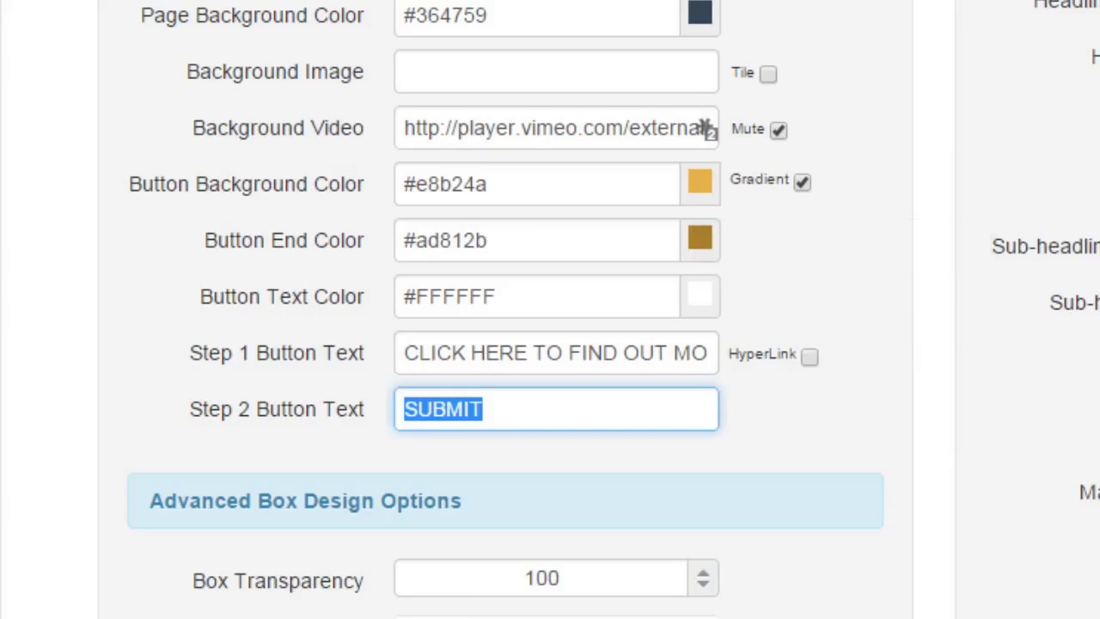
Step: Set the box border thickness to 0 in the advanced box design options
{"action": "scroll", "coordinate": [1037, 129], "scroll_direction": "down", "scroll_amount": 7}
{"action": "scroll", "coordinate": [493, 61], "scroll_direction": "up", "scroll_amount": 3}
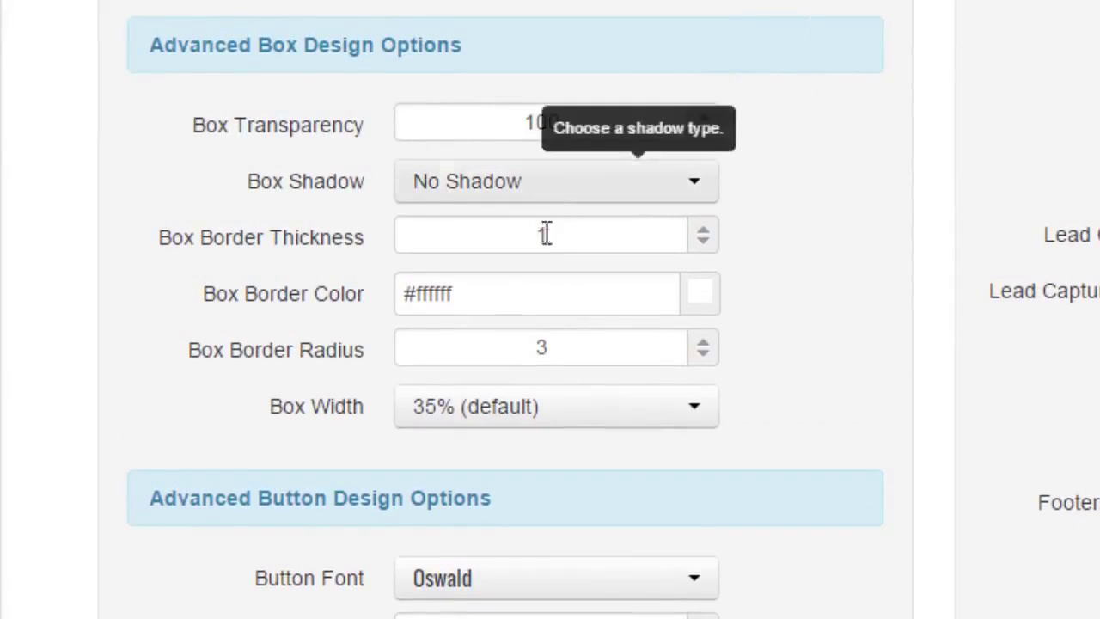
{"action": "left_click_drag", "start_coordinate": [564, 232], "coordinate": [513, 231]}
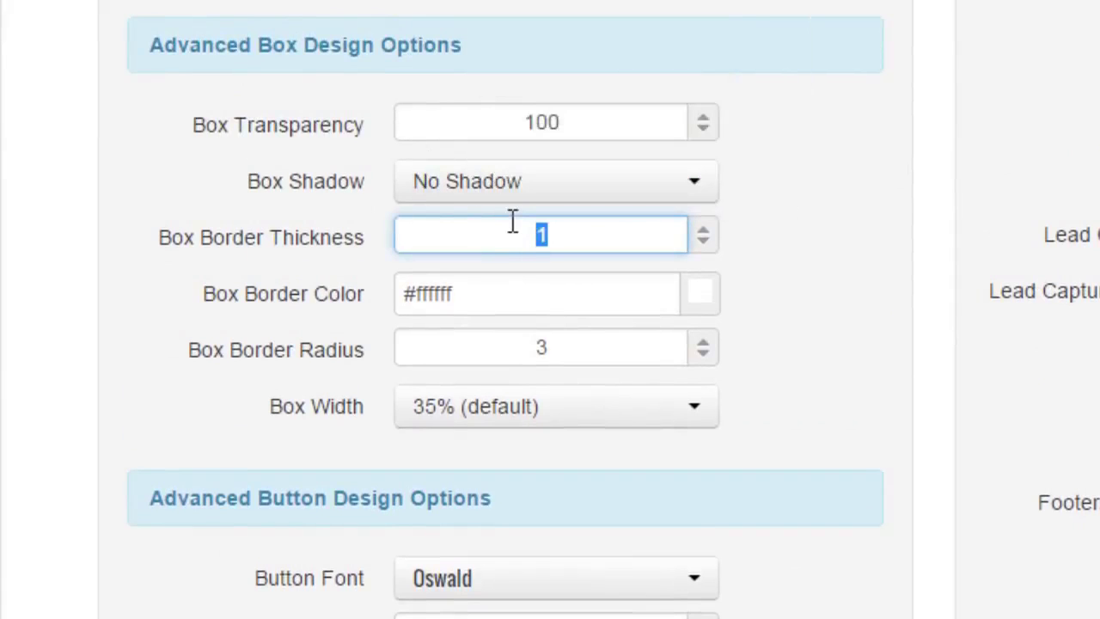
{"action": "type", "text": "0"}
Step: Set the box border color to light grey #d4d4d4 and the box border radius to 0
{"action": "left_click", "coordinate": [510, 290]}
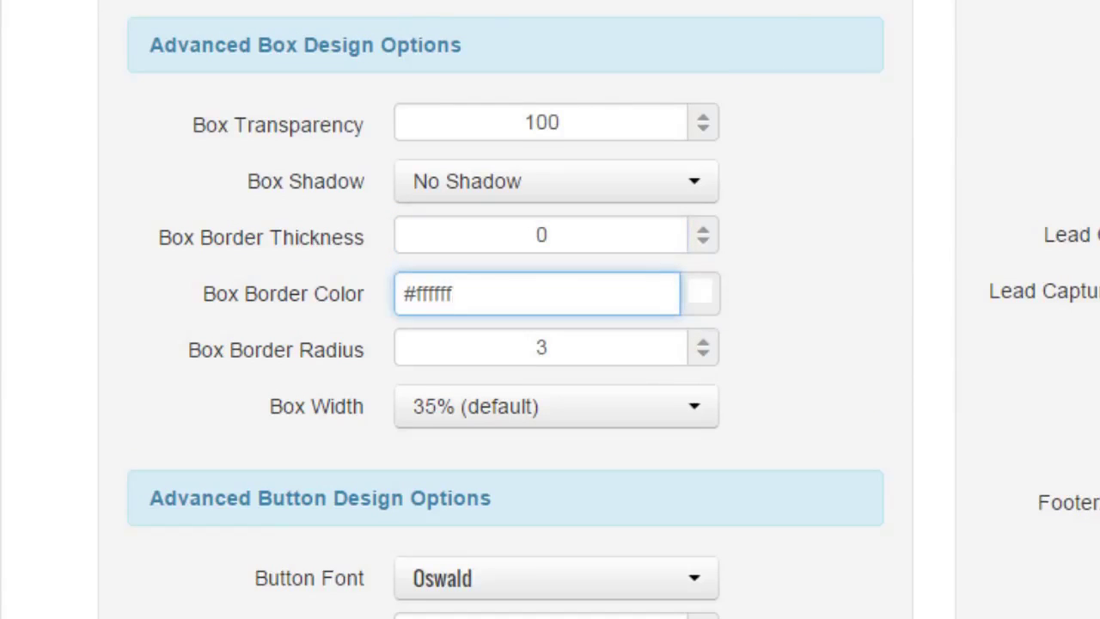
{"action": "left_click", "coordinate": [702, 294]}
{"action": "mouse_move", "coordinate": [705, 344]}
{"action": "left_mouse_down"}
{"action": "mouse_move", "coordinate": [683, 363]}
{"action": "mouse_move", "coordinate": [685, 350]}
{"action": "left_mouse_up"}
{"action": "double_click", "coordinate": [550, 344]}
{"action": "type", "text": "0"}
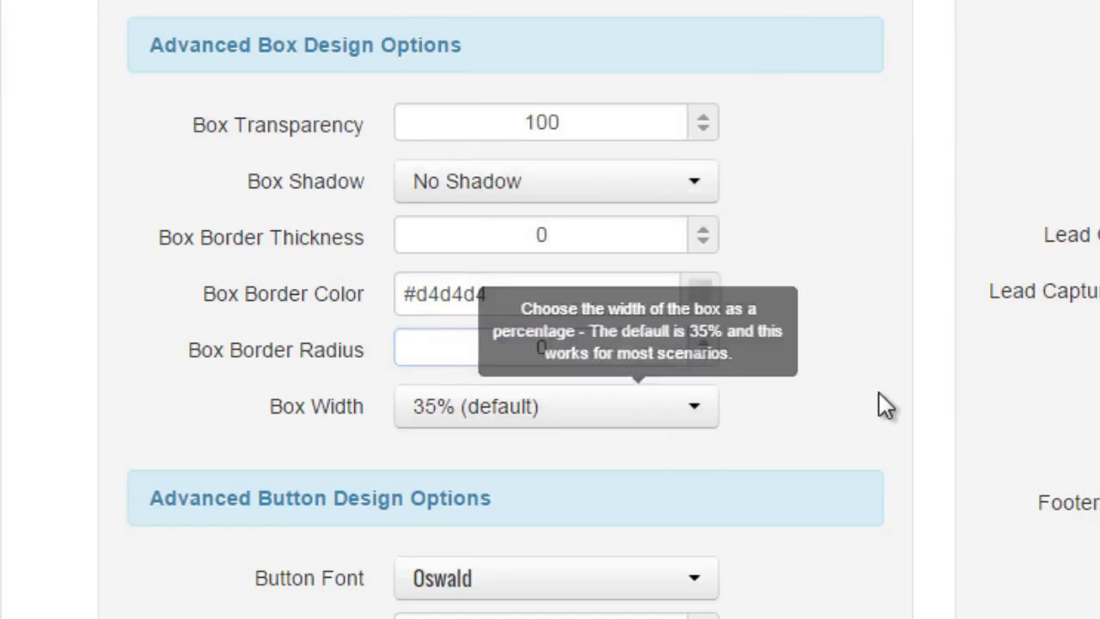
Step: Set the button font to Special Elite in the advanced button design options
{"action": "scroll", "coordinate": [879, 393], "scroll_direction": "down", "scroll_amount": 5}
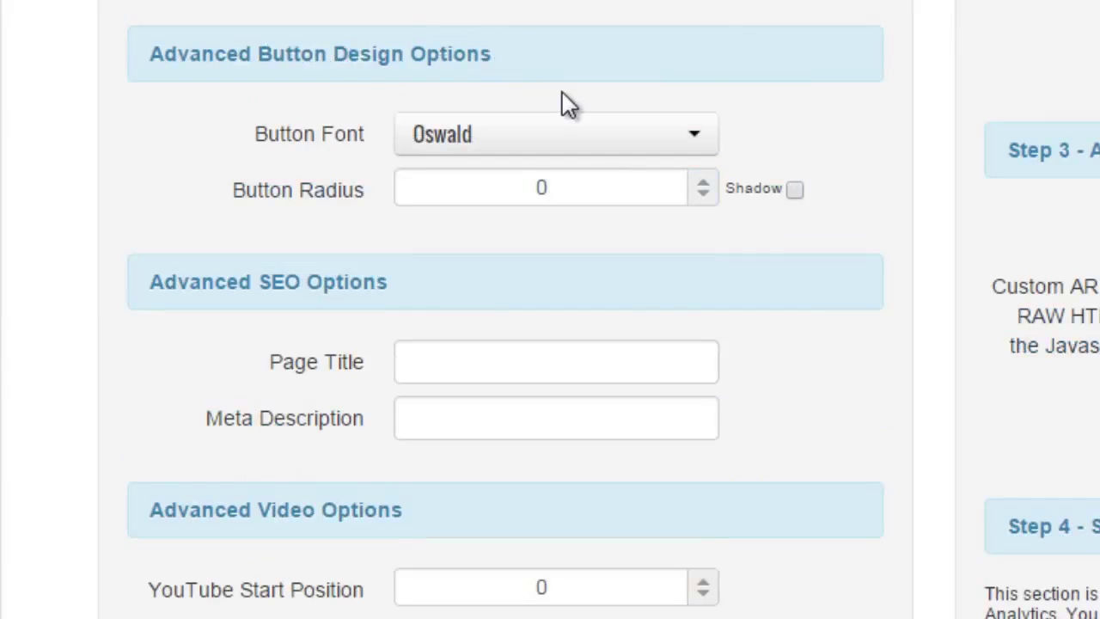
{"action": "left_click", "coordinate": [554, 135]}
{"action": "scroll", "coordinate": [558, 263], "scroll_direction": "down", "scroll_amount": 3}
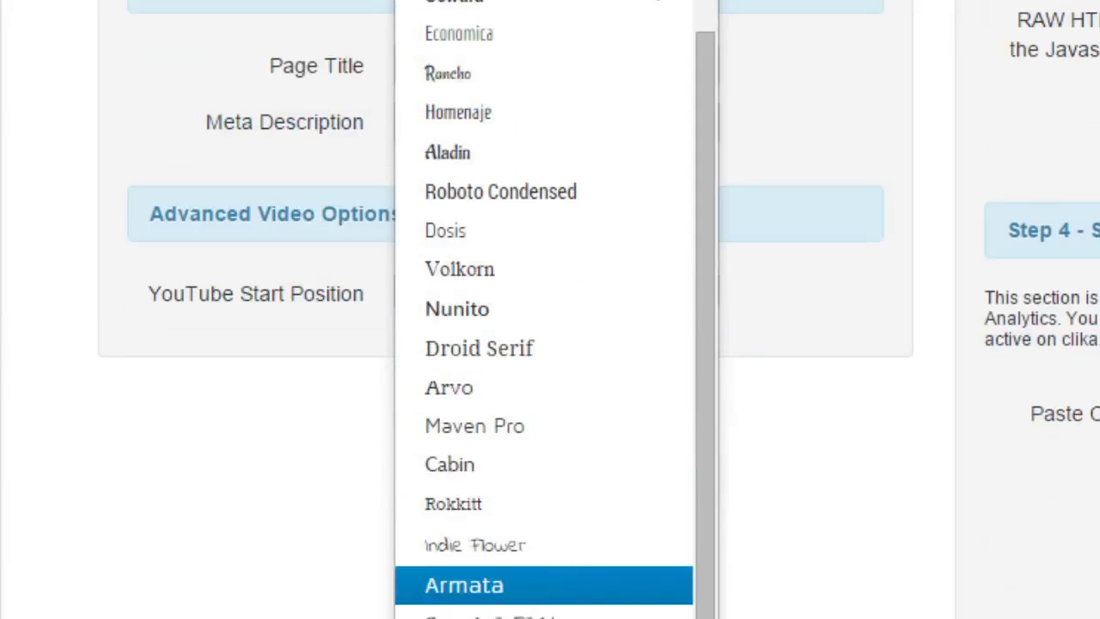
{"action": "key", "text": "Return"}
Step: Set the button radius to 3 and enable the button shadow
{"action": "scroll", "coordinate": [830, 455], "scroll_direction": "up", "scroll_amount": 4}
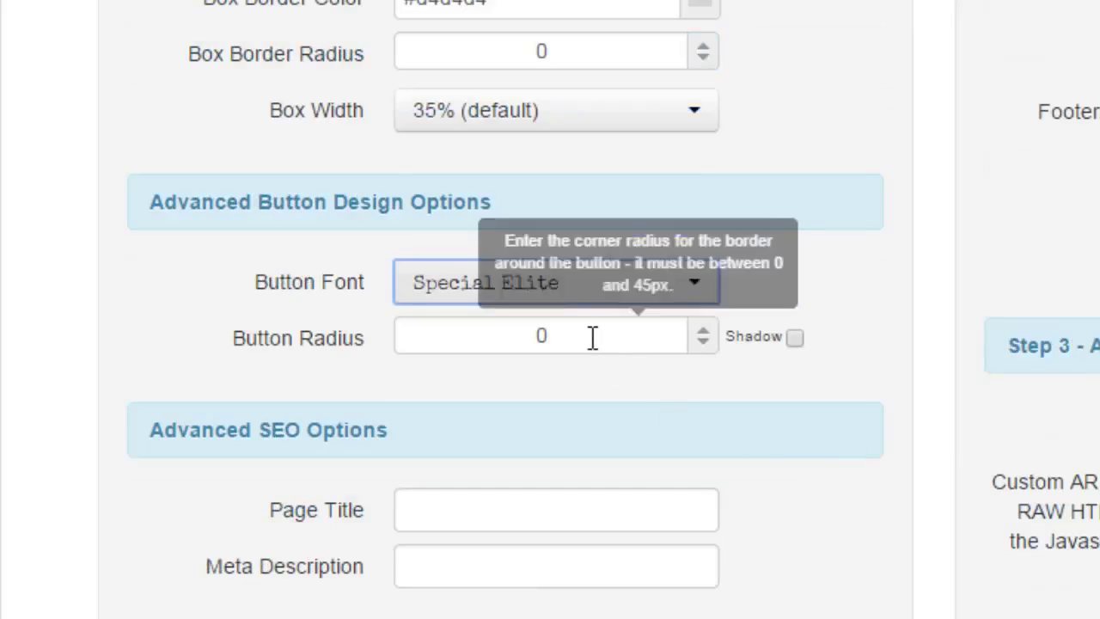
{"action": "double_click", "coordinate": [552, 335]}
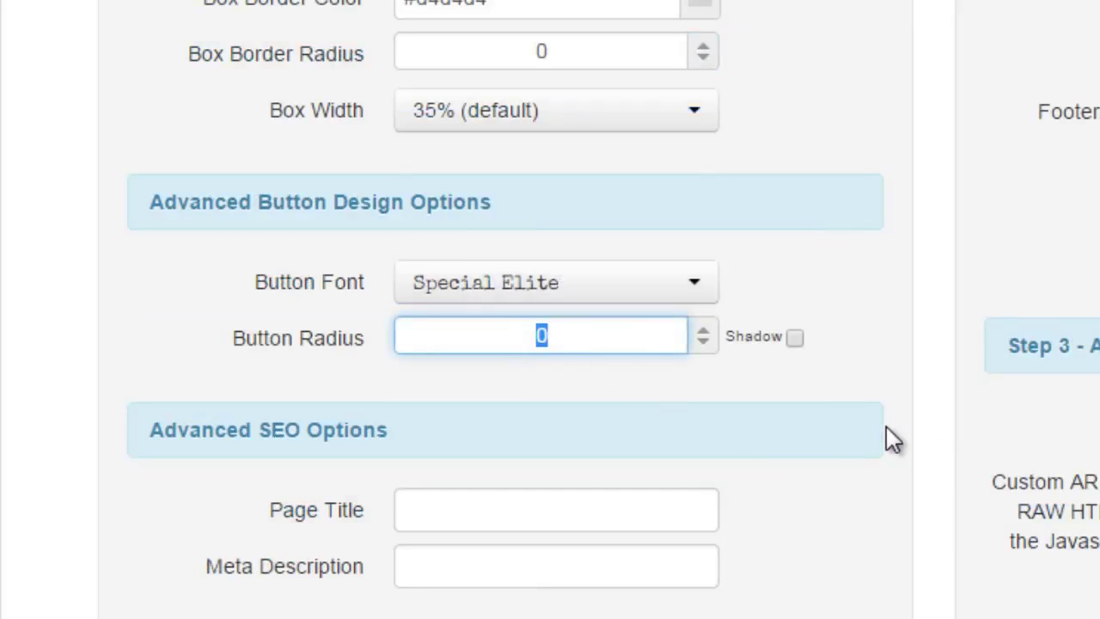
{"action": "type", "text": "3"}
{"action": "left_click", "coordinate": [794, 337]}
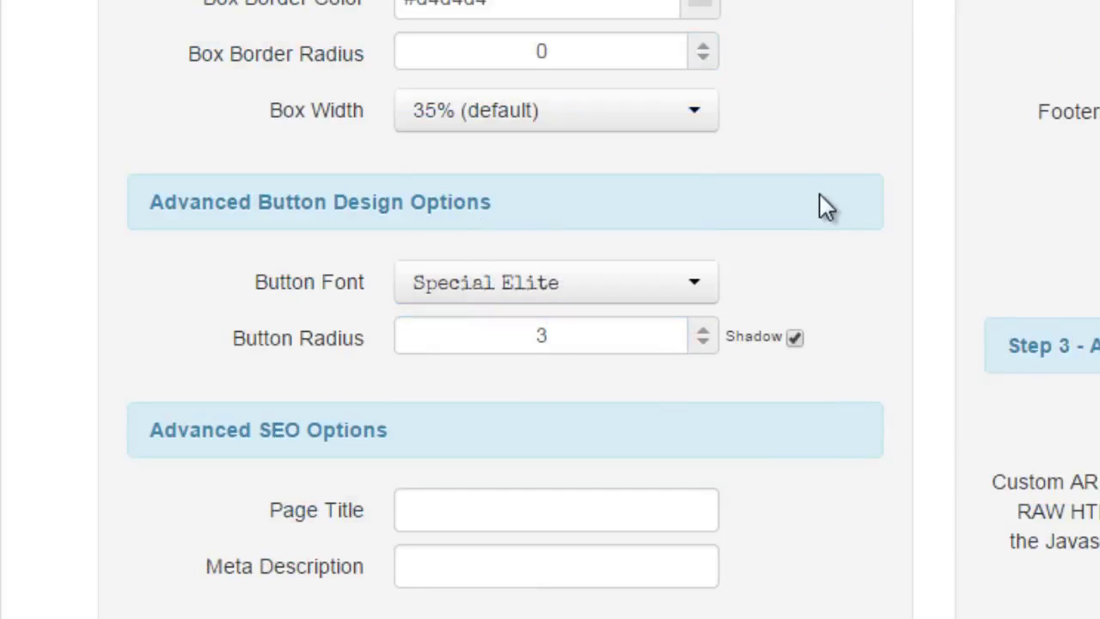
Step: Enter "Landing Page Monkey Demo" as both the page title and the meta description in the SEO options
{"action": "scroll", "coordinate": [782, 258], "scroll_direction": "down", "scroll_amount": 3}
{"action": "left_click", "coordinate": [504, 209]}
{"action": "type", "text": "Landing Page Monkey Demo"}
{"action": "left_click", "coordinate": [473, 269]}
{"action": "type", "text": "Landing Page Monkey Demo"}
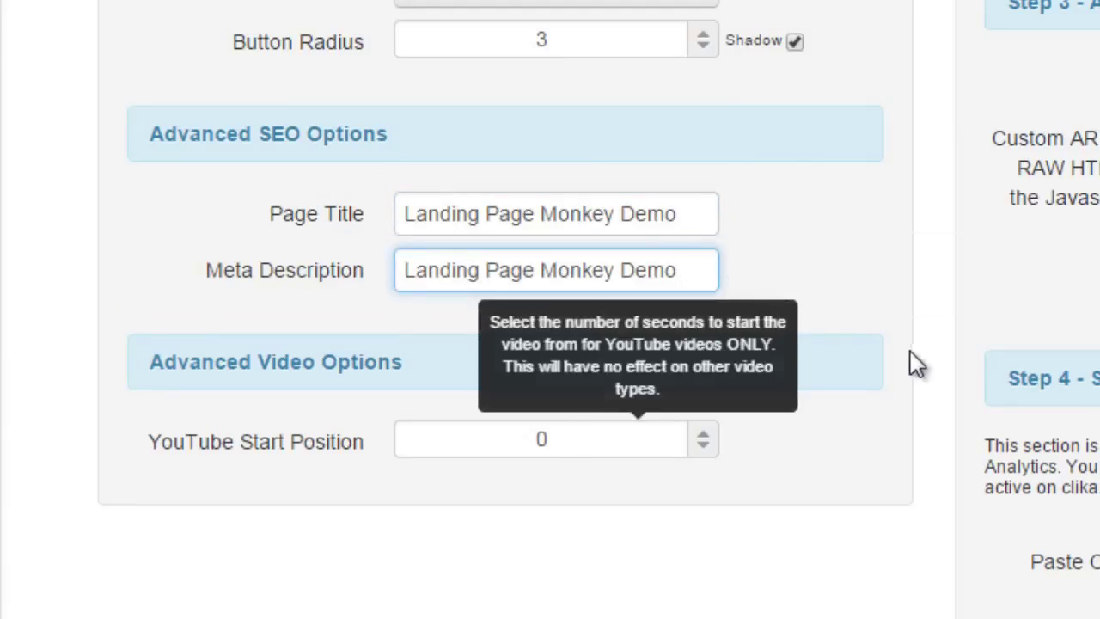
Step: Set the headline font to Oswald in the Step 2 page content options
{"action": "scroll", "coordinate": [916, 352], "scroll_direction": "up", "scroll_amount": 5}
{"action": "scroll", "coordinate": [913, 342], "scroll_direction": "up", "scroll_amount": 5}
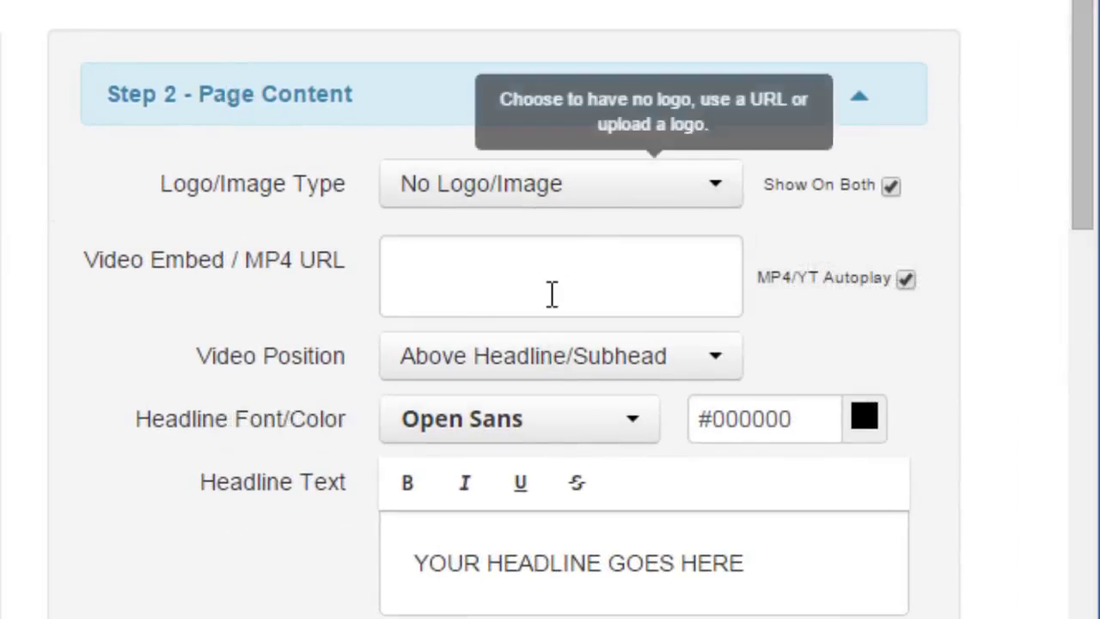
{"action": "left_click", "coordinate": [521, 274]}
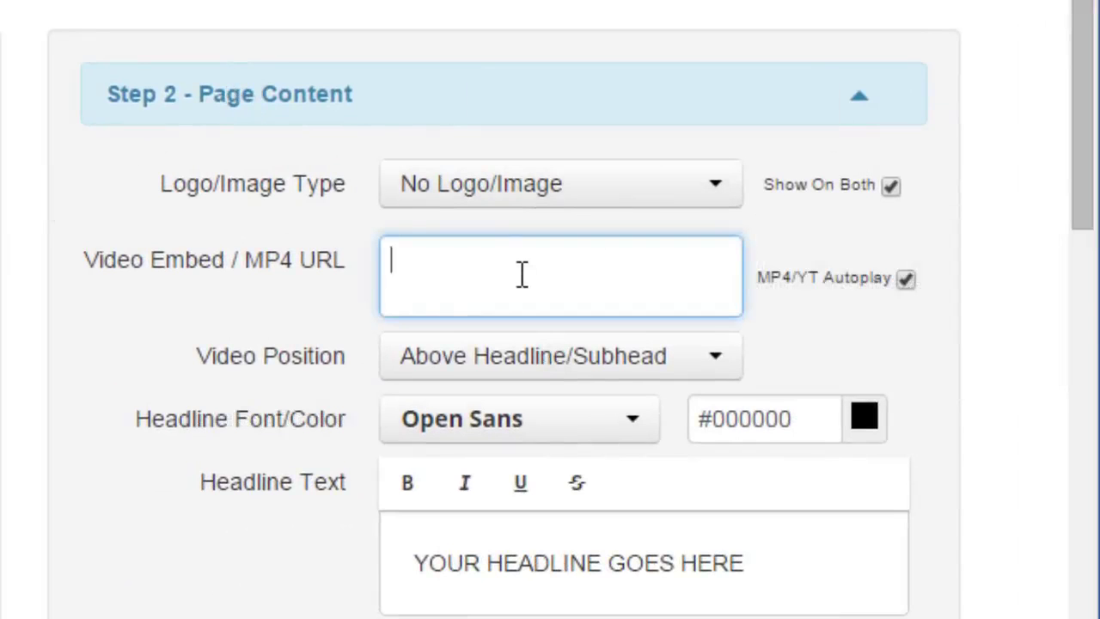
{"action": "mouse_move", "coordinate": [539, 312]}
{"action": "mouse_move", "coordinate": [579, 364]}
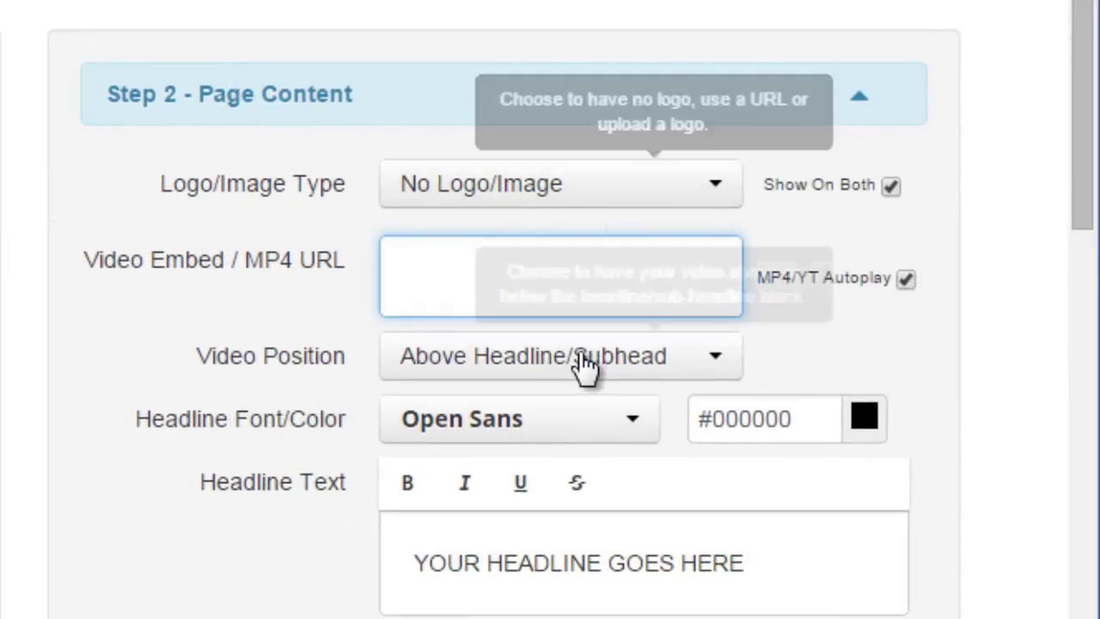
{"action": "mouse_move", "coordinate": [562, 419]}
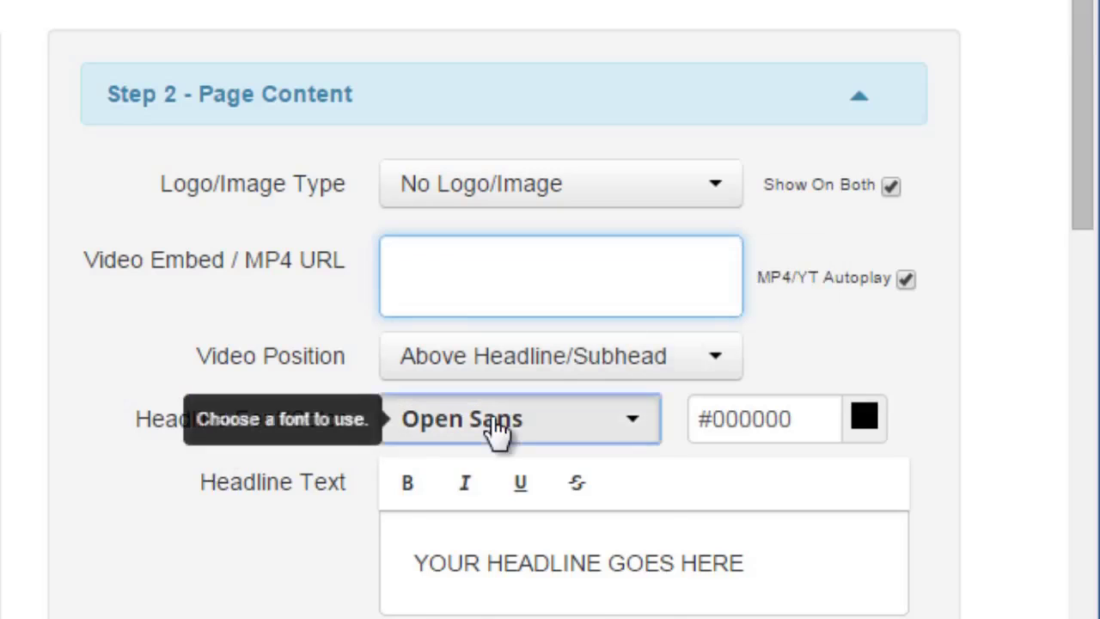
{"action": "left_click", "coordinate": [499, 430]}
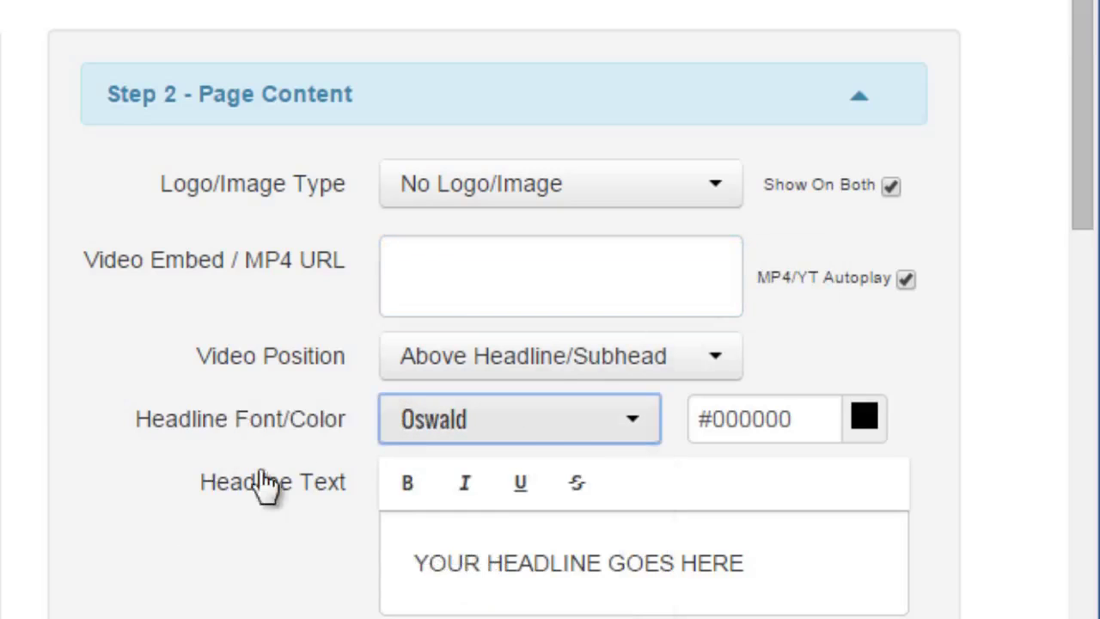
Step: Replace the placeholder headline text with "Hey Want A Cool FREE Bonus From LandingPage Monkey?"
{"action": "left_click", "coordinate": [793, 430]}
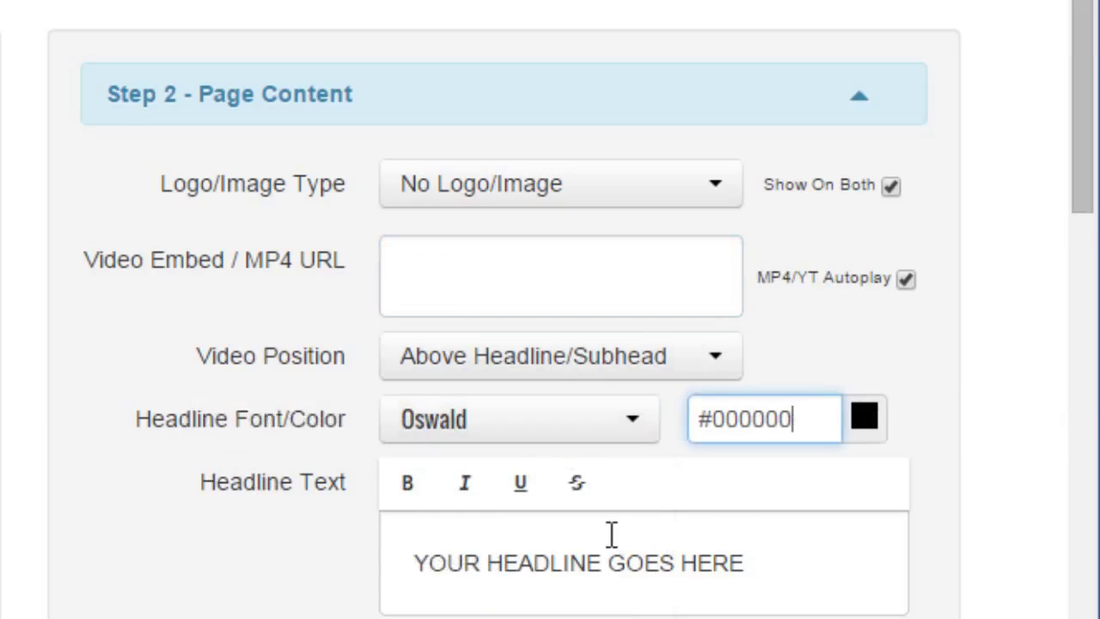
{"action": "triple_click", "coordinate": [808, 551]}
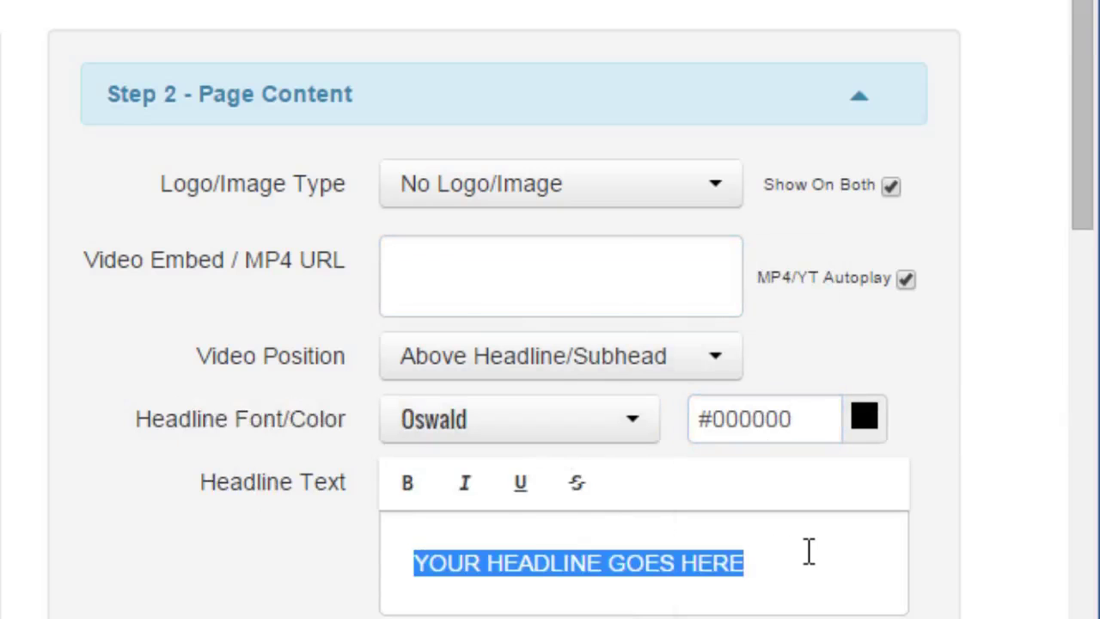
{"action": "type", "text": "Hey Want A Cool FREE Bonus From LandingPage Monkey?"}
Step: Set the sub-headline color to near-white #fcfcfc and its text to "Just Click The Button Below To Claim Your Gift"
{"action": "scroll", "coordinate": [619, 484], "scroll_direction": "down", "scroll_amount": 5}
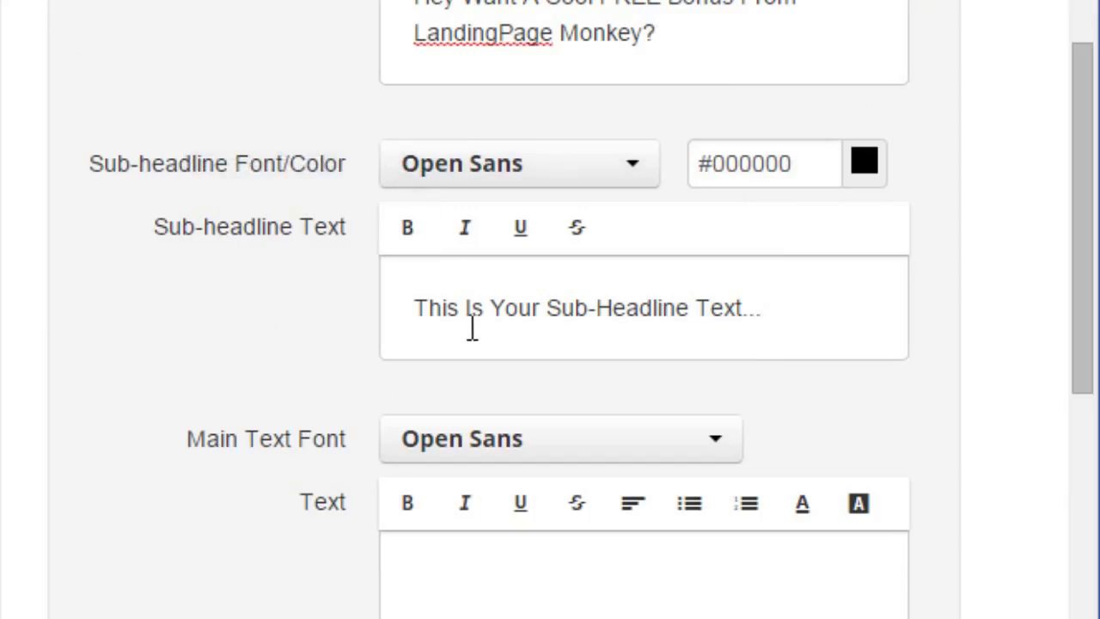
{"action": "scroll", "coordinate": [472, 327], "scroll_direction": "up", "scroll_amount": 2}
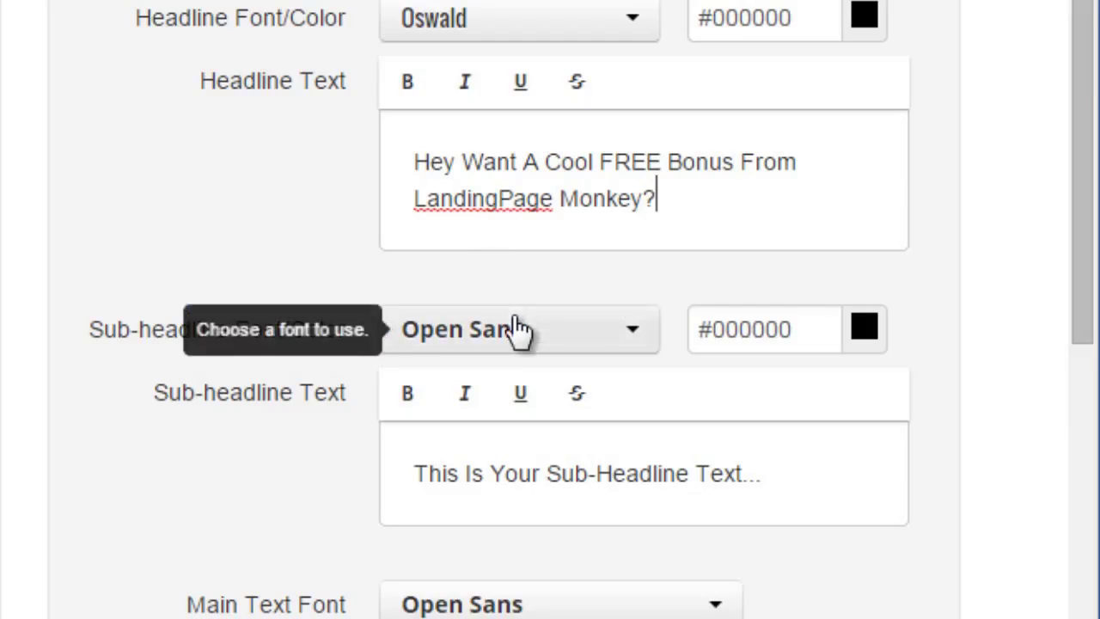
{"action": "left_click", "coordinate": [857, 335]}
{"action": "left_click_drag", "start_coordinate": [864, 410], "coordinate": [845, 367]}
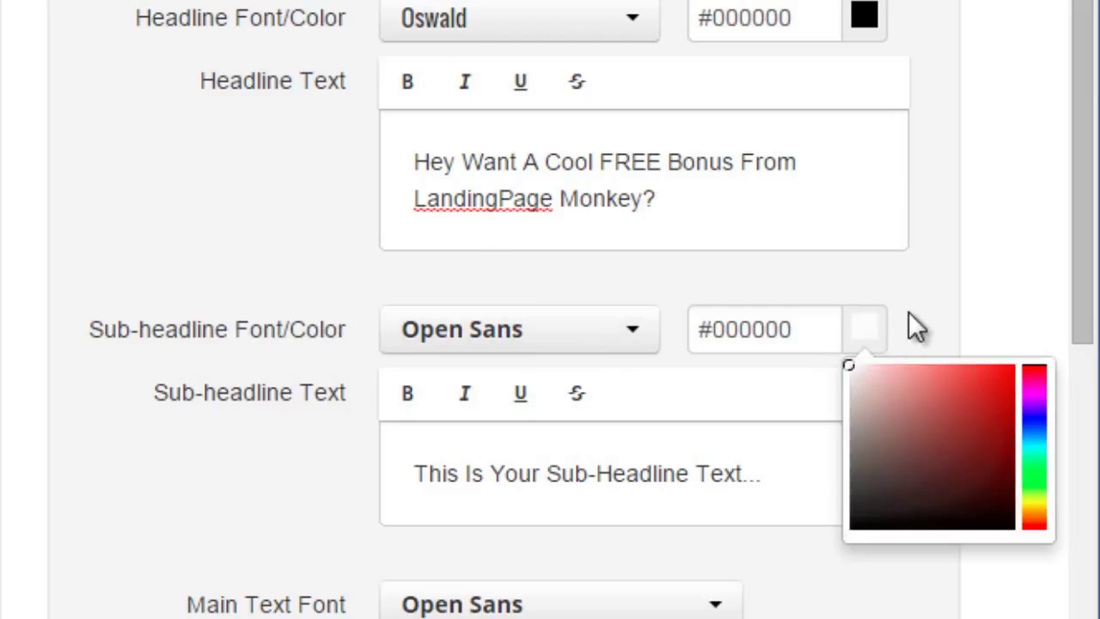
{"action": "left_click", "coordinate": [760, 437]}
{"action": "triple_click", "coordinate": [685, 481]}
{"action": "type", "text": "Just Click The Button Below To Claim Your Gift"}
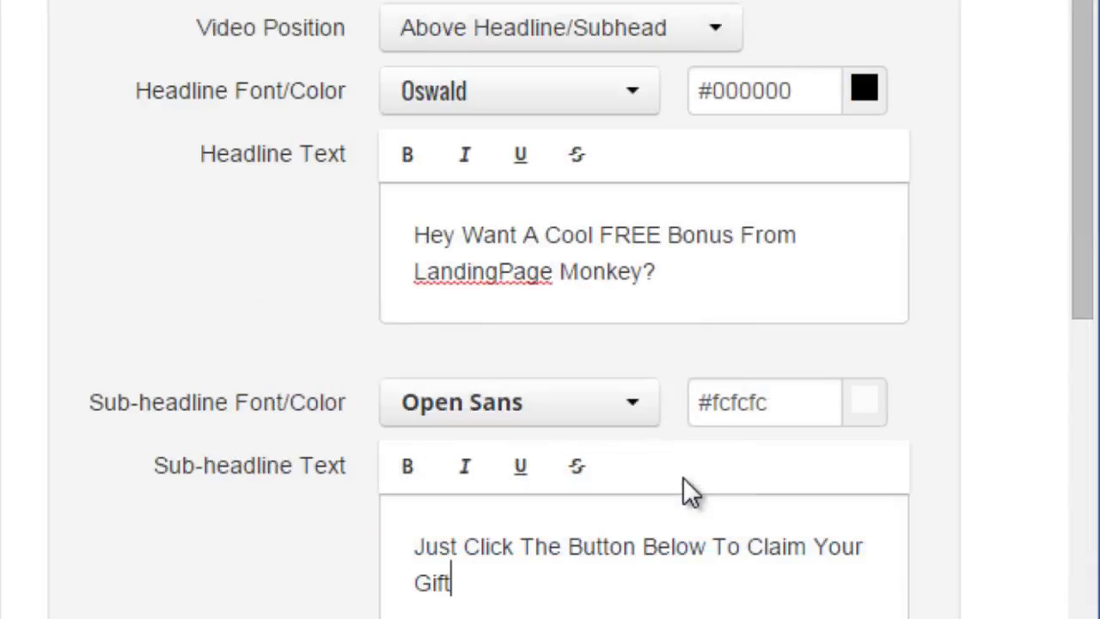
{"action": "scroll", "coordinate": [425, 491], "scroll_direction": "down", "scroll_amount": 5}
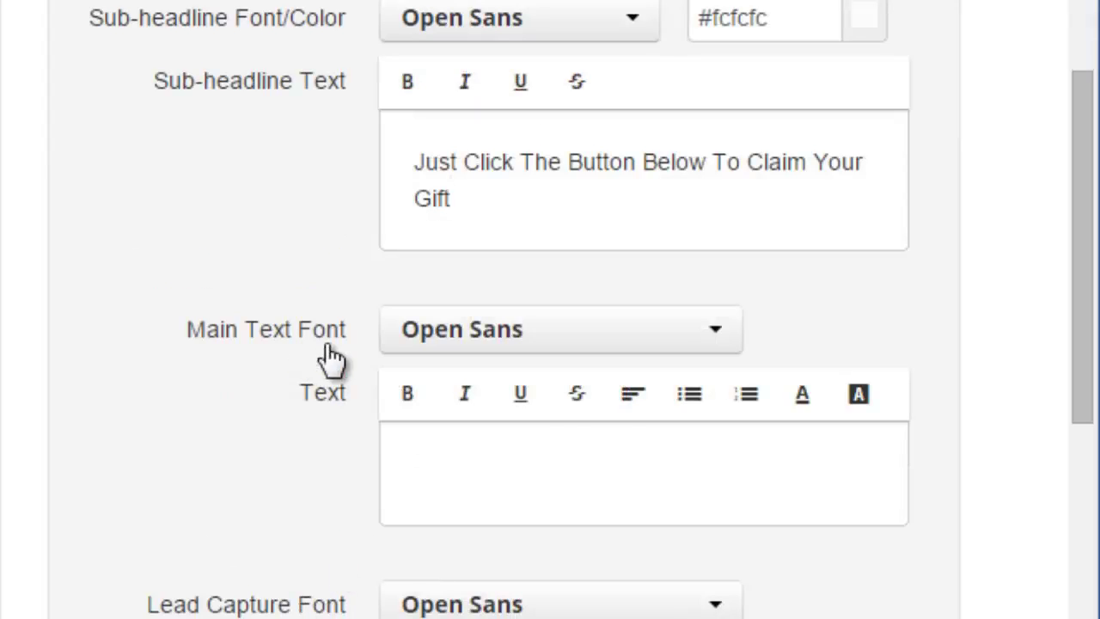
{"action": "left_click", "coordinate": [542, 476]}
{"action": "scroll", "coordinate": [536, 475], "scroll_direction": "down", "scroll_amount": 2}
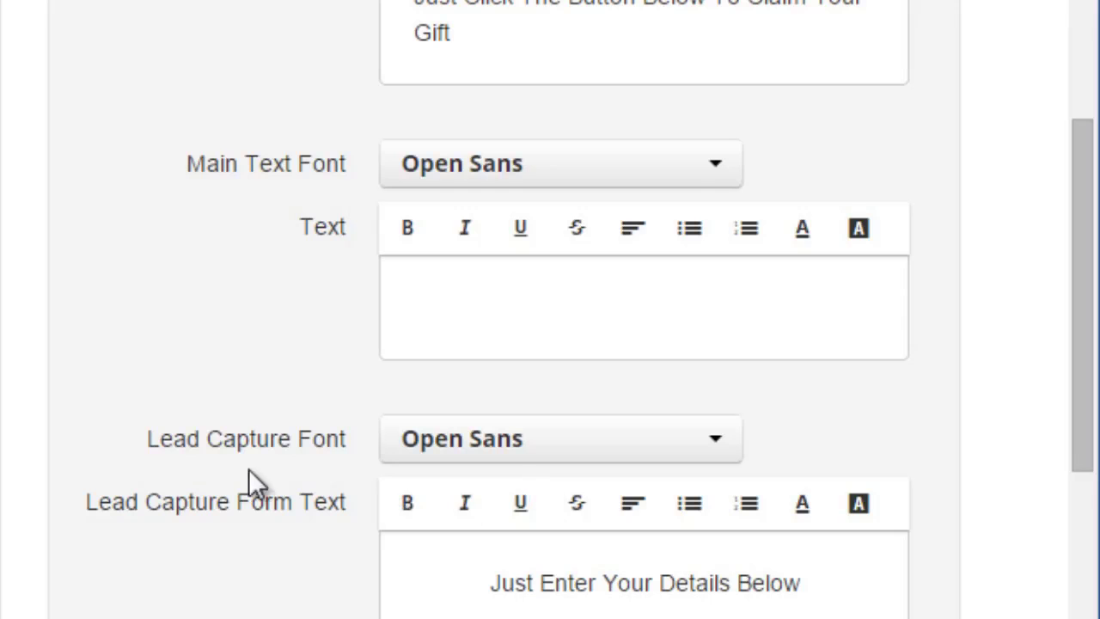
{"action": "triple_click", "coordinate": [498, 574]}
Step: Set the footer/privacy text color to light grey #f2f2f2
{"action": "scroll", "coordinate": [498, 550], "scroll_direction": "down", "scroll_amount": 9}
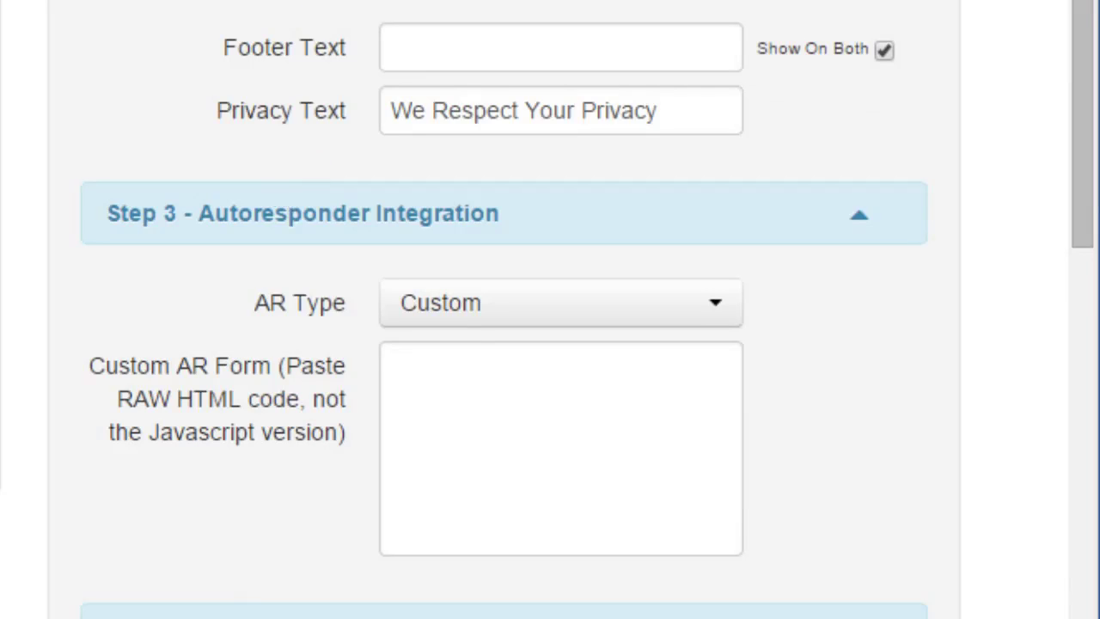
{"action": "scroll", "coordinate": [749, 140], "scroll_direction": "up", "scroll_amount": 2}
{"action": "left_click", "coordinate": [719, 19]}
{"action": "left_click", "coordinate": [713, 152]}
{"action": "left_click", "coordinate": [790, 99]}
{"action": "left_click", "coordinate": [515, 181]}
{"action": "left_click", "coordinate": [541, 252]}
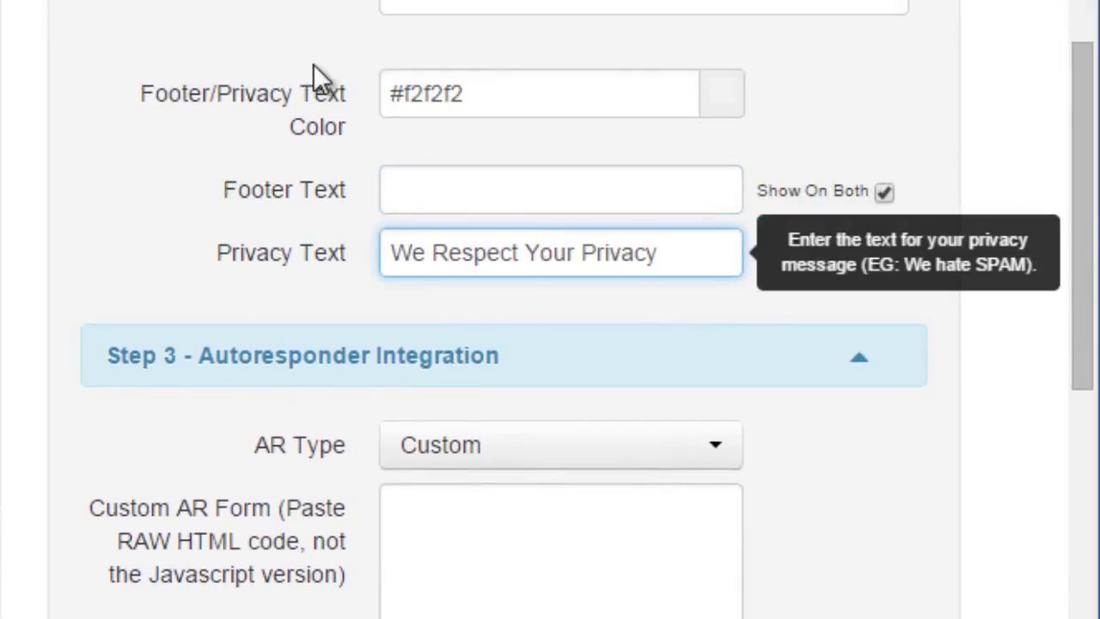
Step: Set the autoresponder type to Aweber in the Step 3 autoresponder integration
{"action": "scroll", "coordinate": [316, 68], "scroll_direction": "down", "scroll_amount": 5}
{"action": "scroll", "coordinate": [344, 43], "scroll_direction": "up", "scroll_amount": 3}
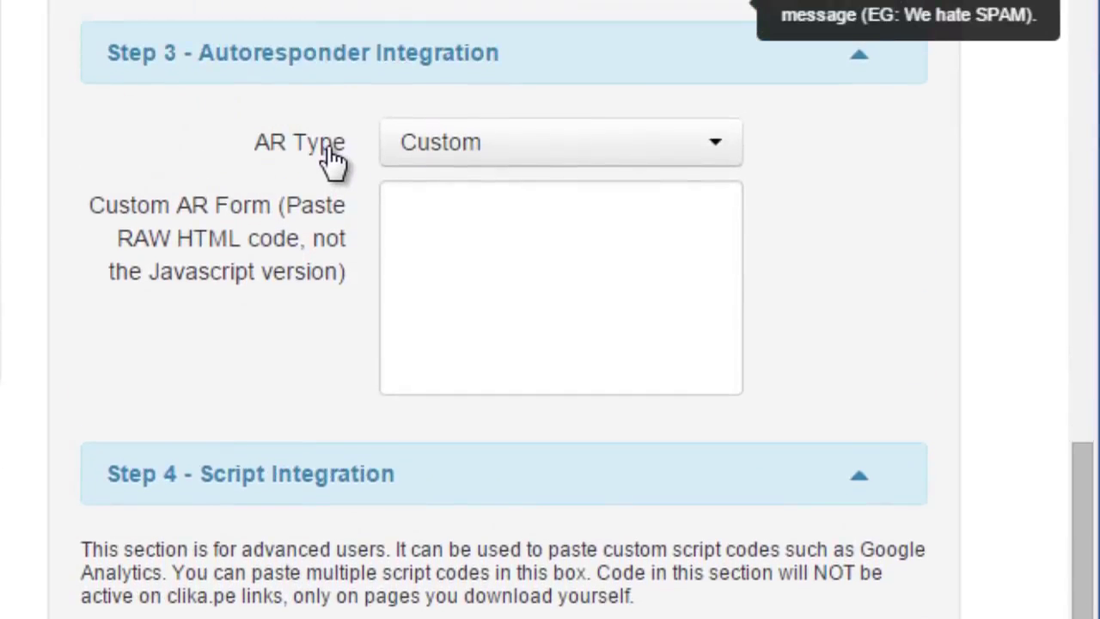
{"action": "left_click", "coordinate": [467, 226]}
{"action": "left_click", "coordinate": [504, 140]}
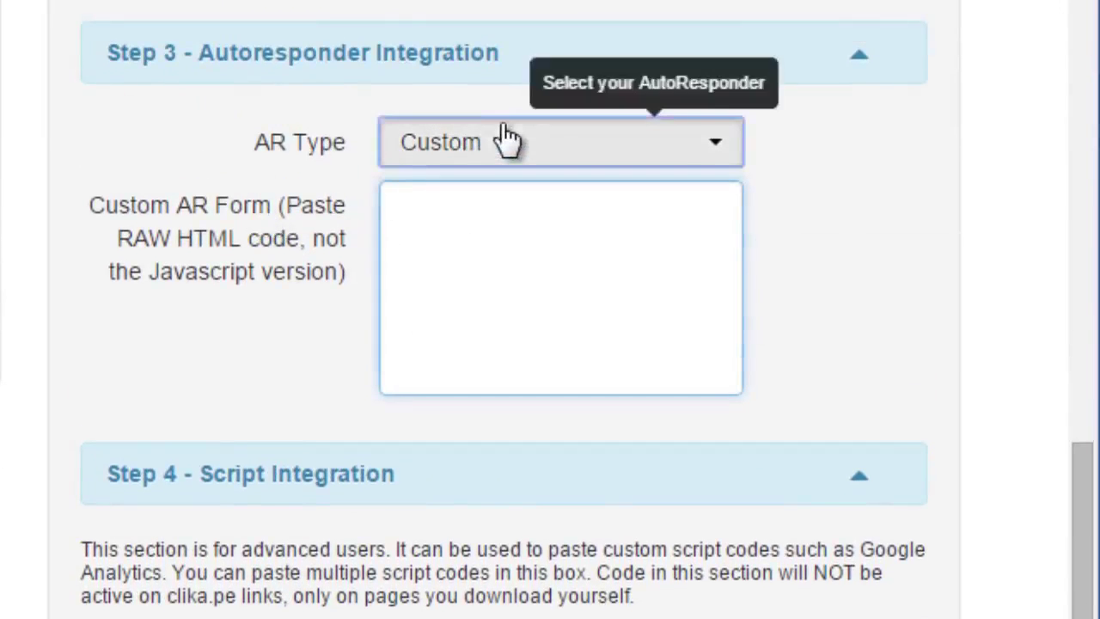
{"action": "left_click", "coordinate": [493, 246]}
Step: Try Mailchimp and GetResponse as the autoresponder type, and switch back to Aweber
{"action": "left_click", "coordinate": [509, 153]}
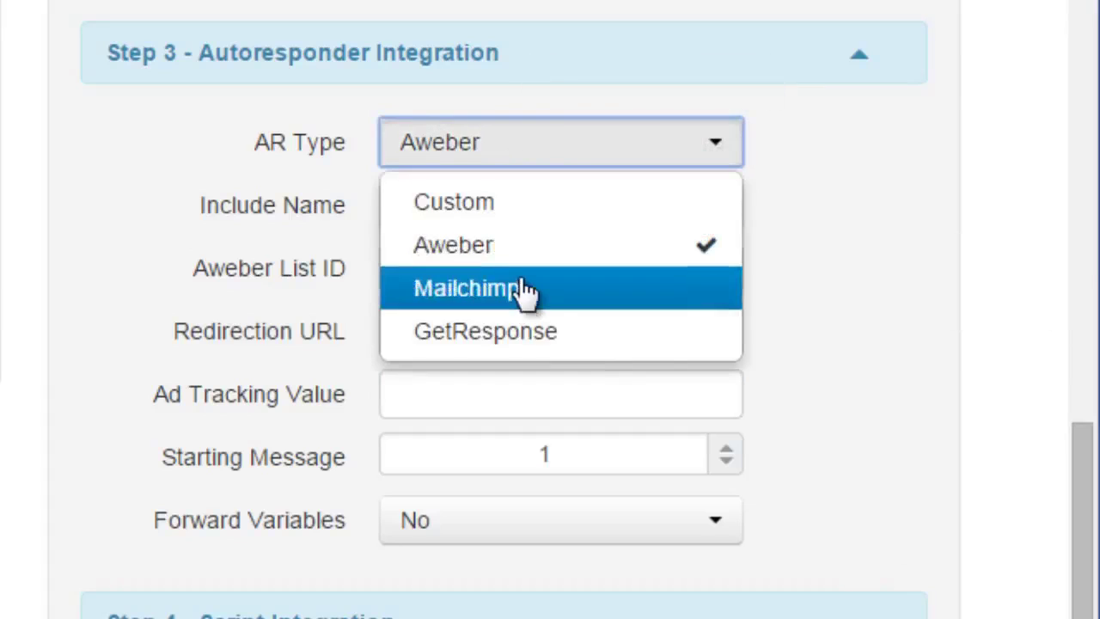
{"action": "left_click", "coordinate": [524, 287]}
{"action": "left_click", "coordinate": [532, 140]}
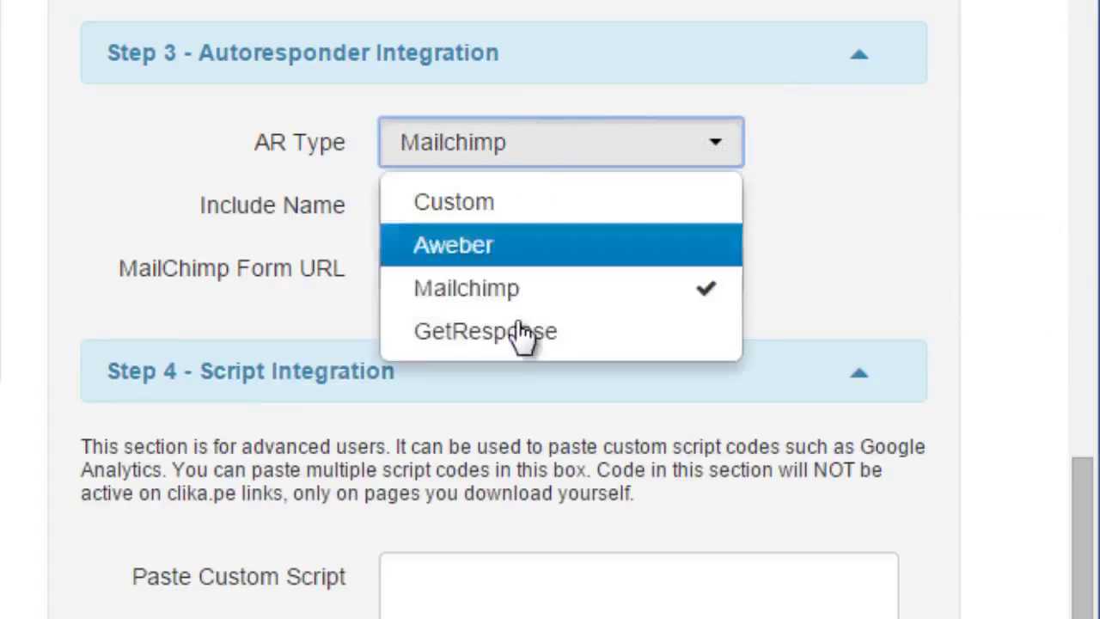
{"action": "left_click", "coordinate": [519, 331]}
{"action": "left_click", "coordinate": [518, 153]}
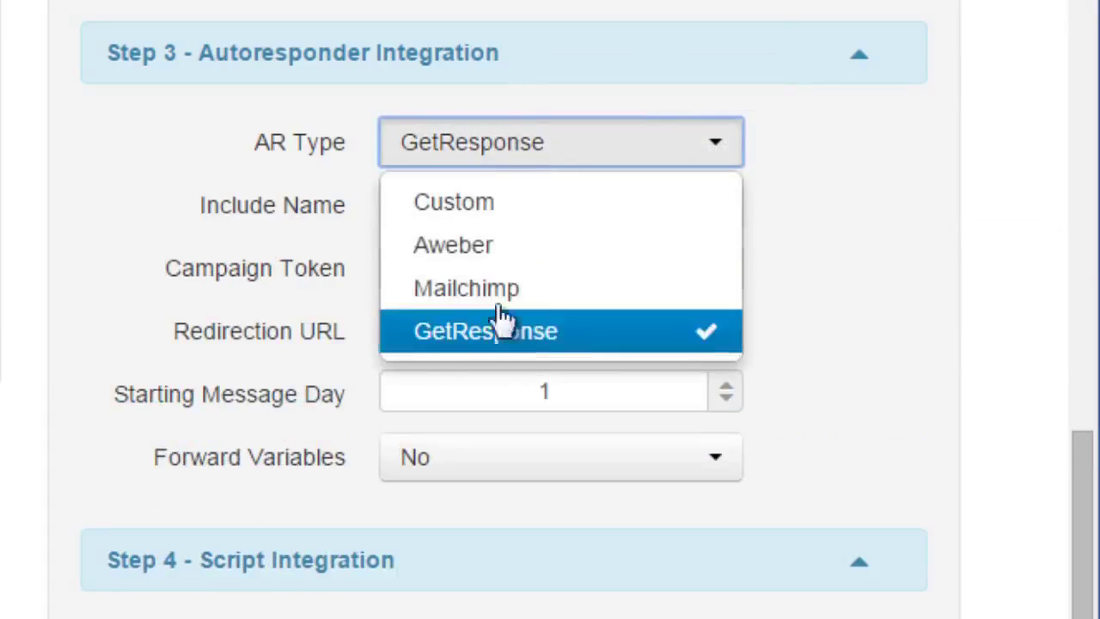
{"action": "left_click", "coordinate": [501, 251]}
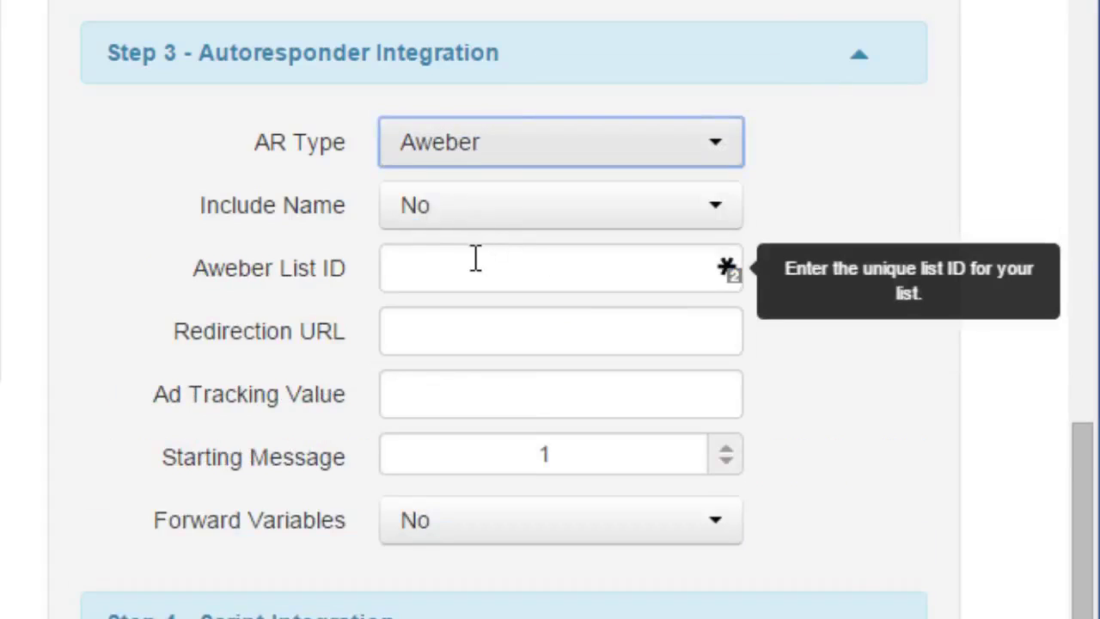
Step: Set Include Name to Yes and fill in the Aweber list ID, redirection URL and ad tracking value
{"action": "left_click", "coordinate": [438, 221]}
{"action": "left_click", "coordinate": [439, 308]}
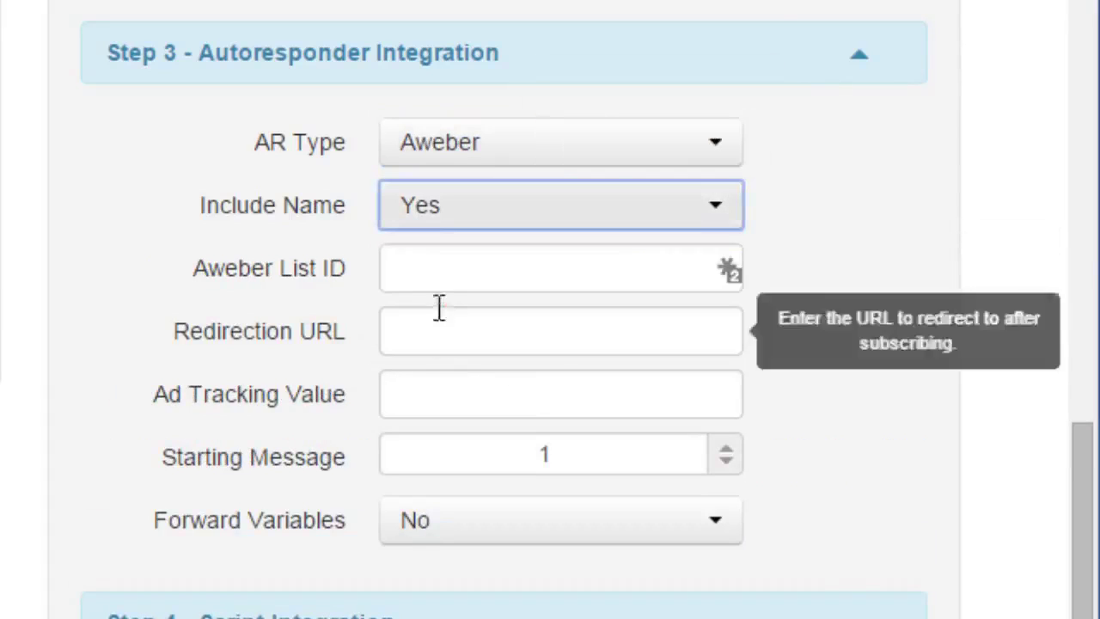
{"action": "left_click", "coordinate": [425, 277]}
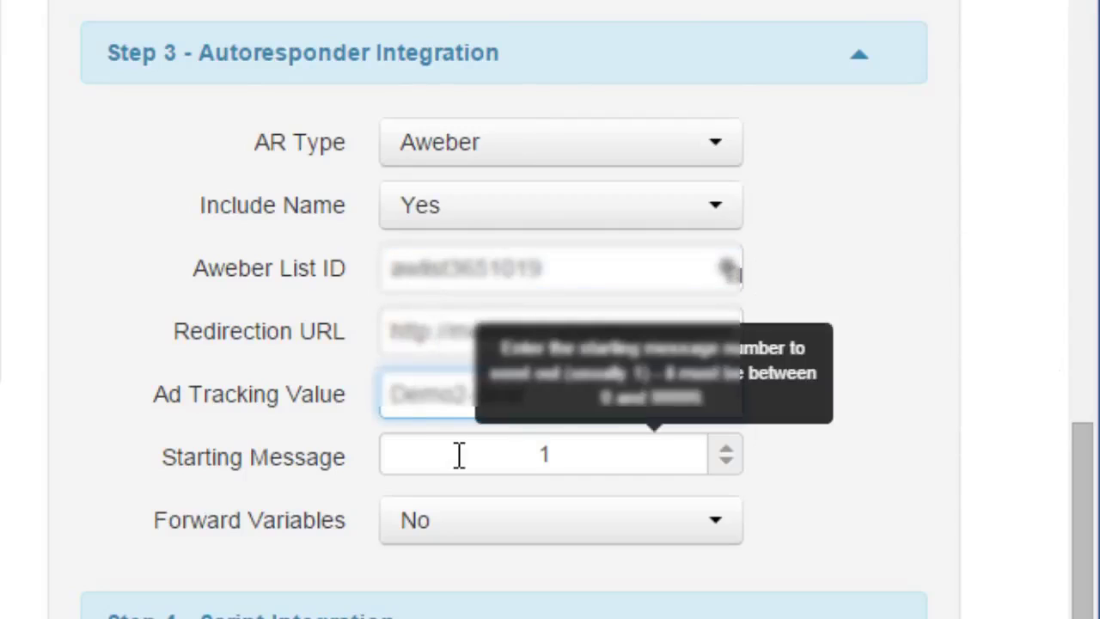
Step: Preview the landing page and open its lead capture form through the "CLICK HERE TO FIND OUT MORE" button
{"action": "scroll", "coordinate": [28, 381], "scroll_direction": "down", "scroll_amount": 5}
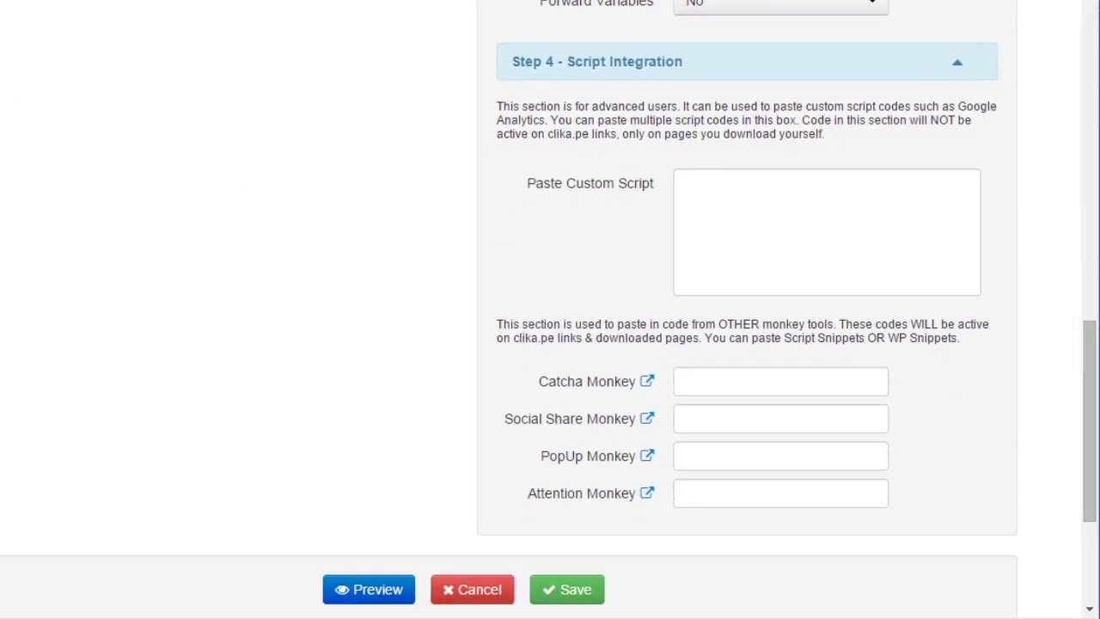
{"action": "scroll", "coordinate": [246, 387], "scroll_direction": "down", "scroll_amount": 3}
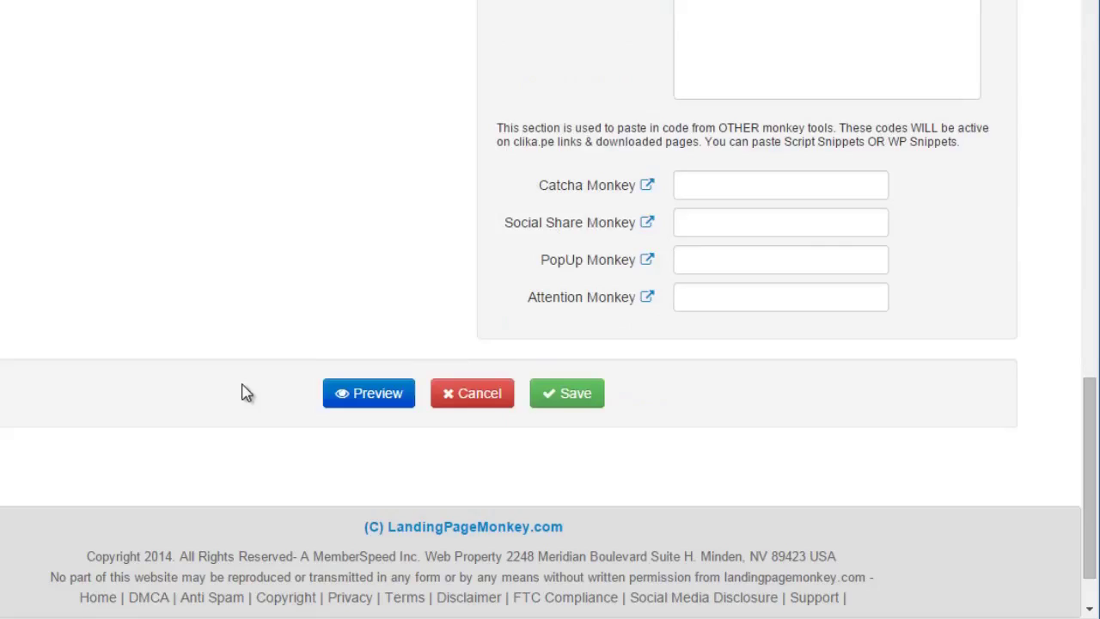
{"action": "left_click", "coordinate": [379, 398]}
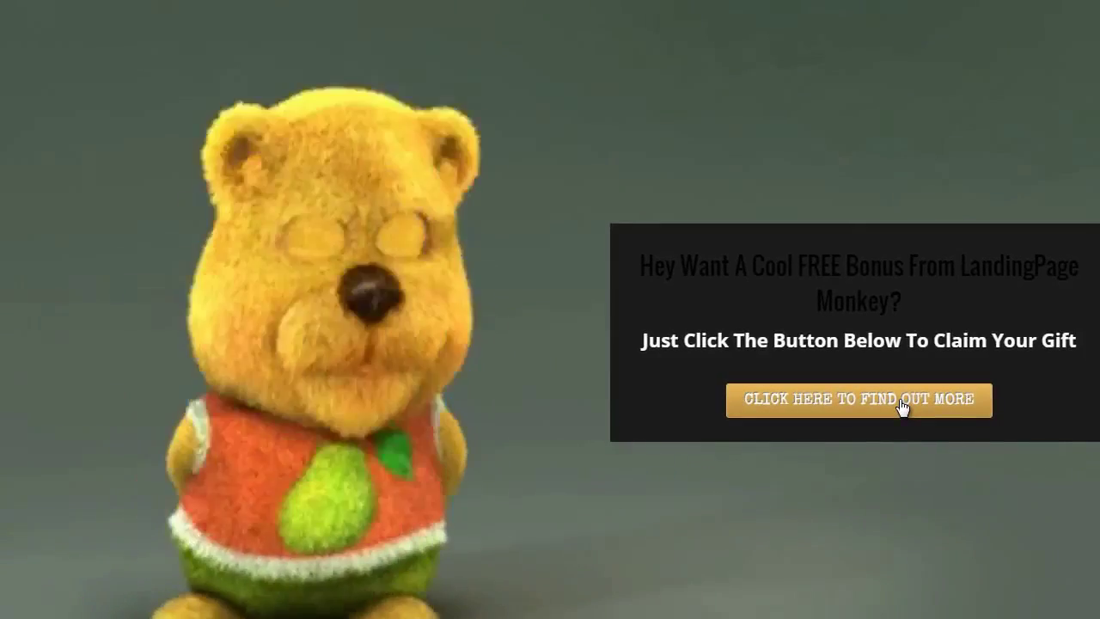
{"action": "left_click", "coordinate": [900, 404]}
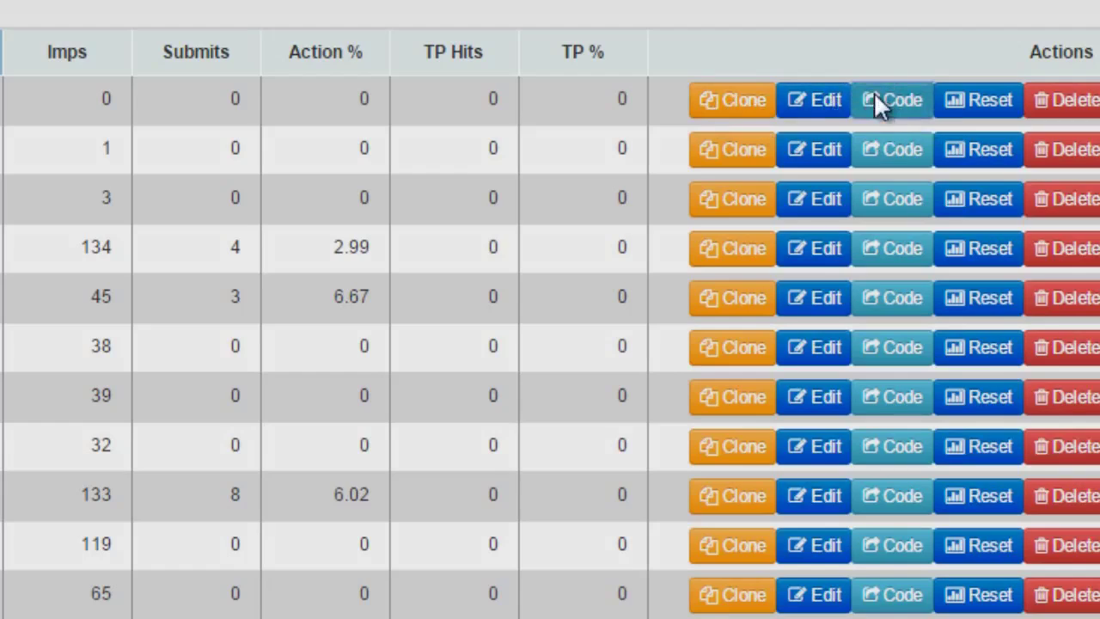
Step: Open the code options of the first landing page in the list and highlight its hosted URL, tracking pixel and LPM export file name
{"action": "left_click", "coordinate": [877, 102]}
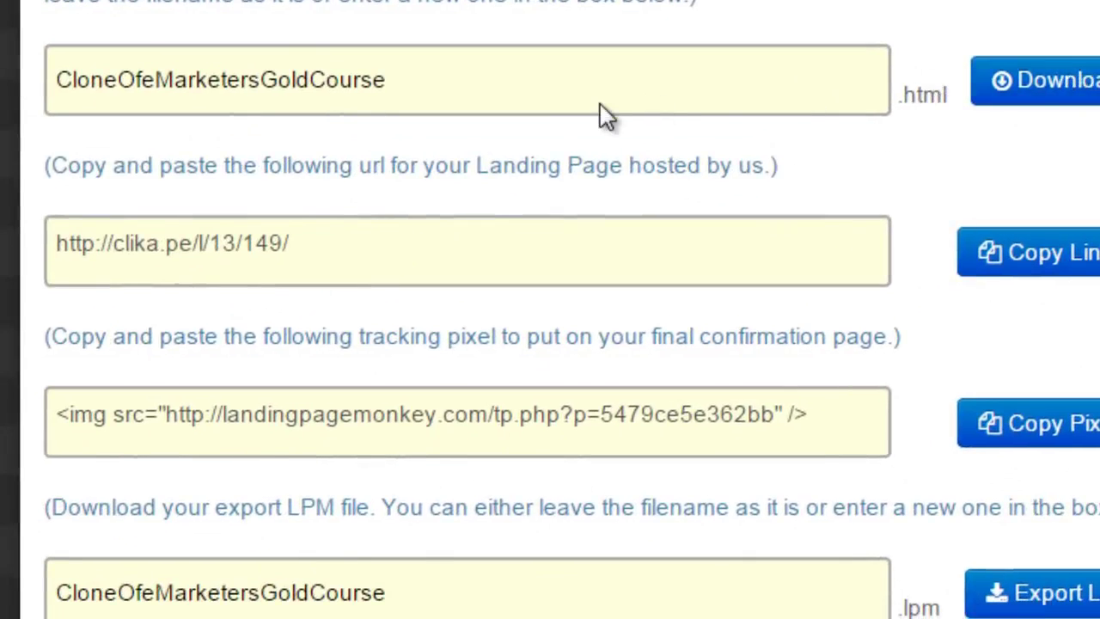
{"action": "left_click_drag", "start_coordinate": [58, 244], "coordinate": [301, 243]}
{"action": "left_click_drag", "start_coordinate": [54, 422], "coordinate": [832, 432]}
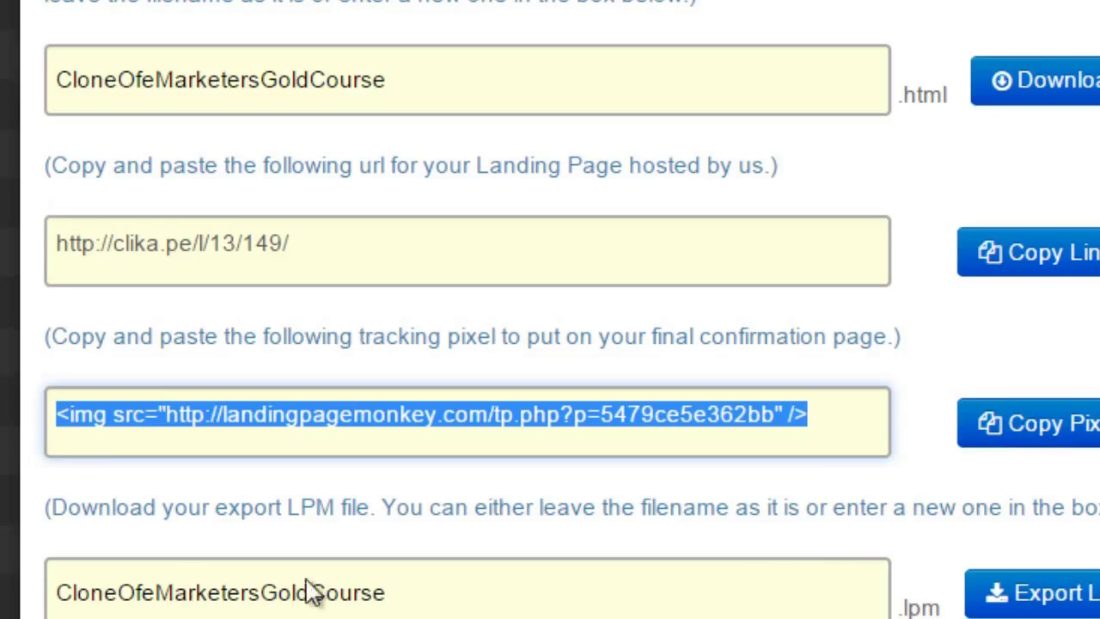
{"action": "left_click_drag", "start_coordinate": [56, 602], "coordinate": [435, 601]}
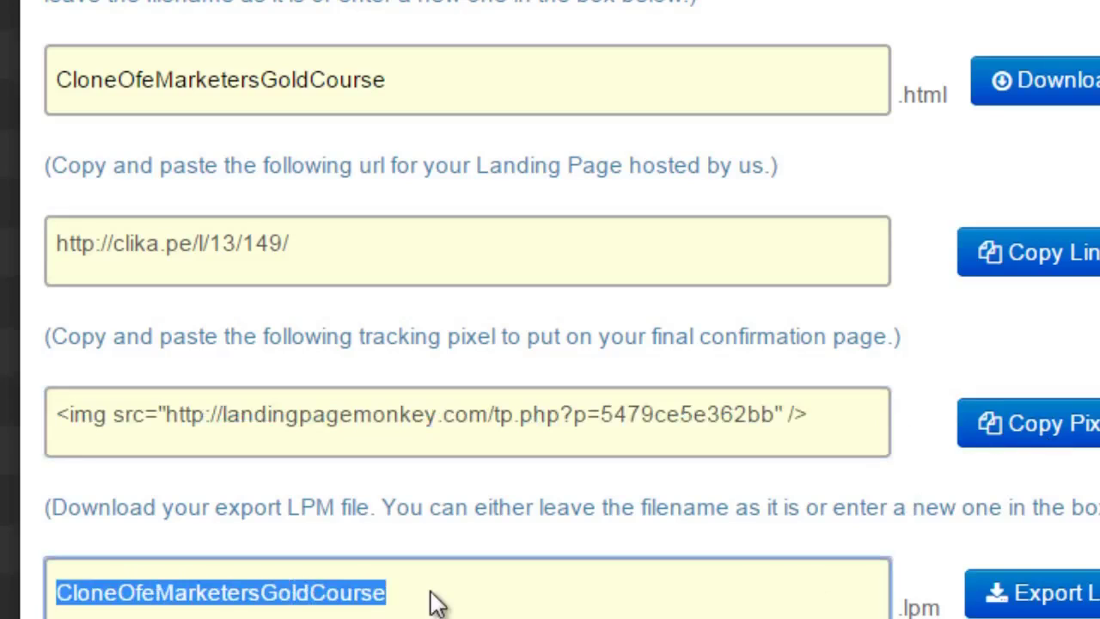